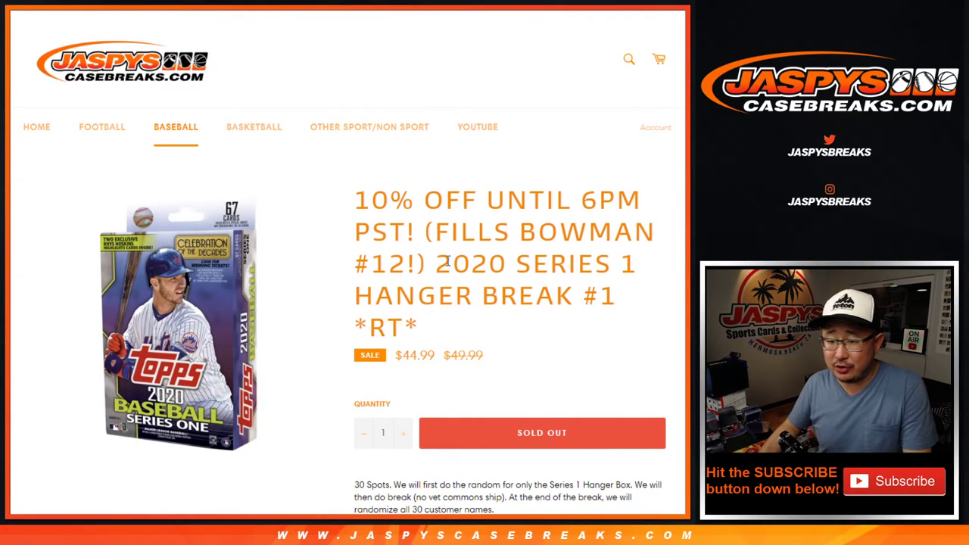
# - Review the break's title, the first-random note and the team list from Oakland to Phillies
pyautogui.moveTo(437, 263)
pyautogui.mouseDown()
pyautogui.moveTo(510, 265)
pyautogui.moveTo(616, 297)
pyautogui.moveTo(631, 319)
pyautogui.mouseUp()
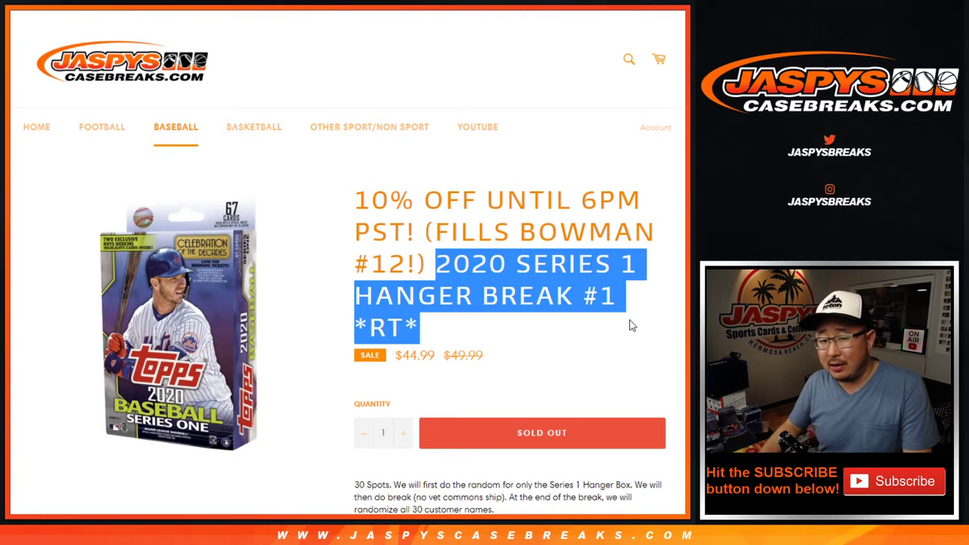
pyautogui.click(629, 320)
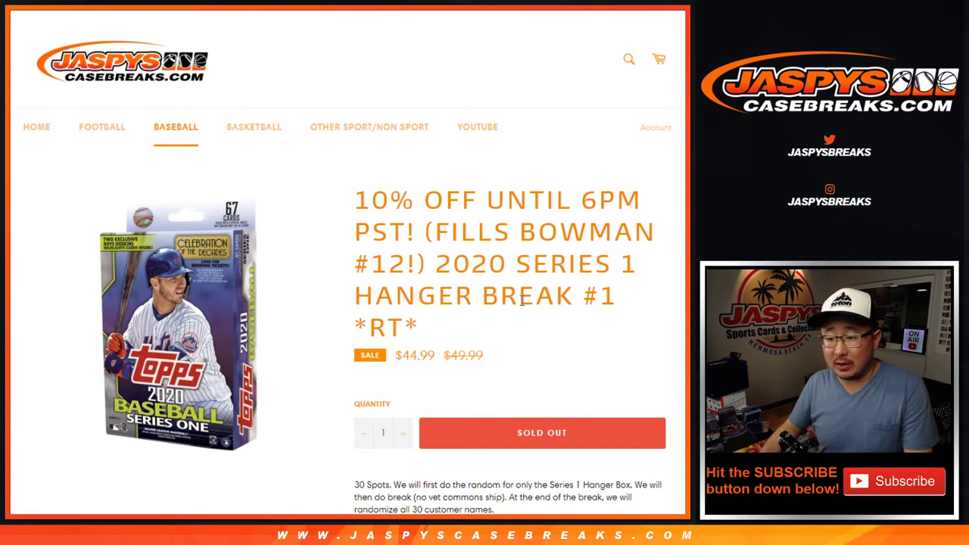
pyautogui.moveTo(584, 293); pyautogui.dragTo(628, 295)
pyautogui.click(489, 240)
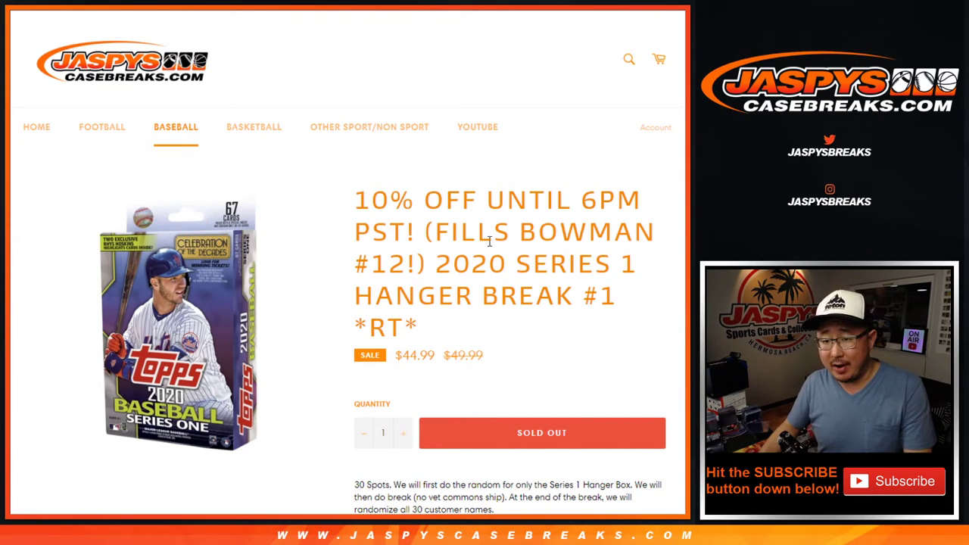
pyautogui.scroll(-3, 488, 258)
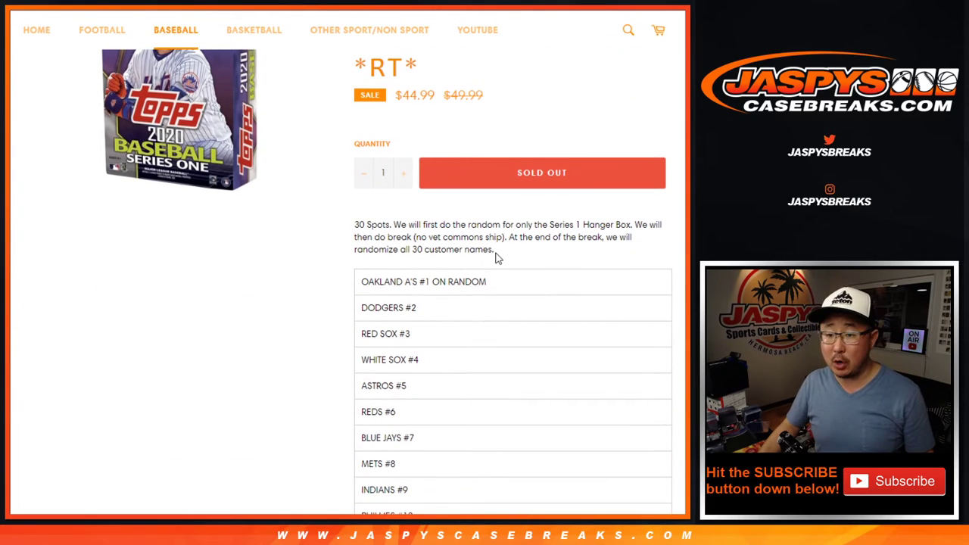
pyautogui.scroll(-1, 492, 237)
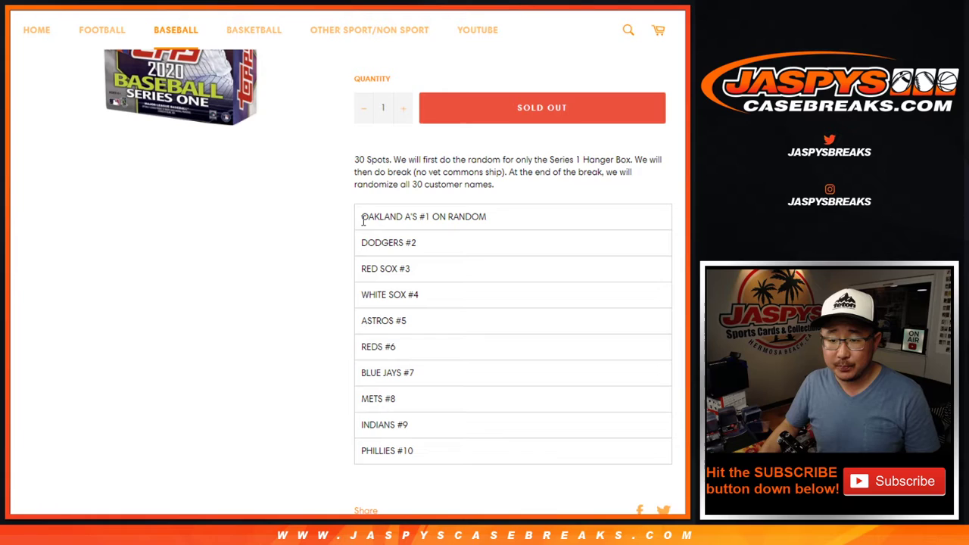
pyautogui.moveTo(409, 160); pyautogui.dragTo(610, 160)
pyautogui.click(506, 172)
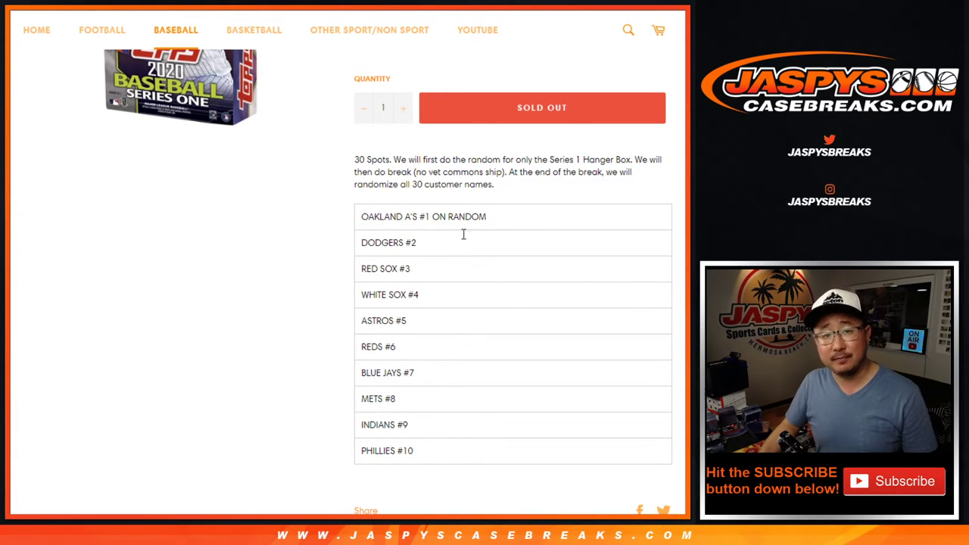
pyautogui.moveTo(367, 217); pyautogui.dragTo(415, 476)
pyautogui.click(580, 456)
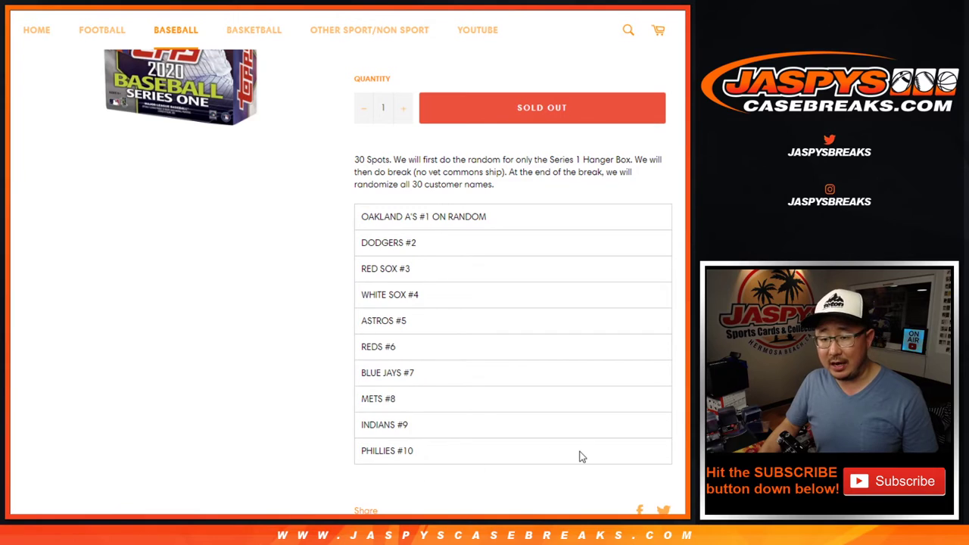
pyautogui.scroll(5, 529, 395)
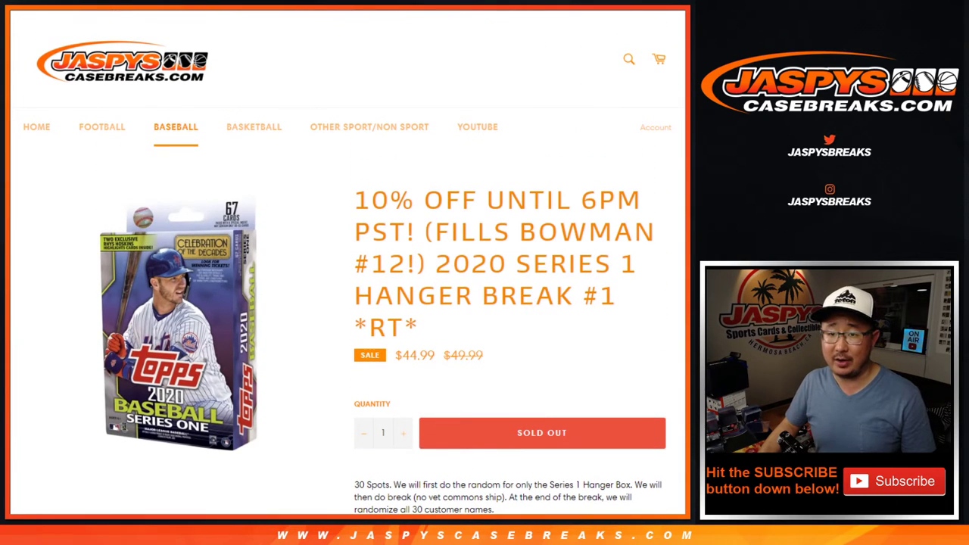
# - Replace the teams in the List Randomizer with the customer names and enlarge the entry box
pyautogui.hotkey('ctrl', 'Tab')
pyautogui.hotkey('ctrl', 'Tab')
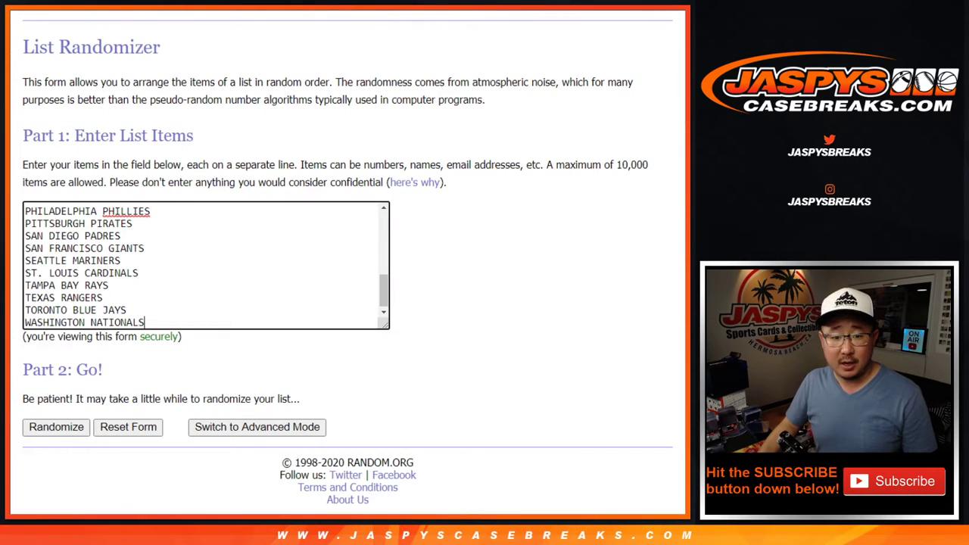
pyautogui.hotkey('ctrl', 'a')
pyautogui.hotkey('ctrl', 'v')
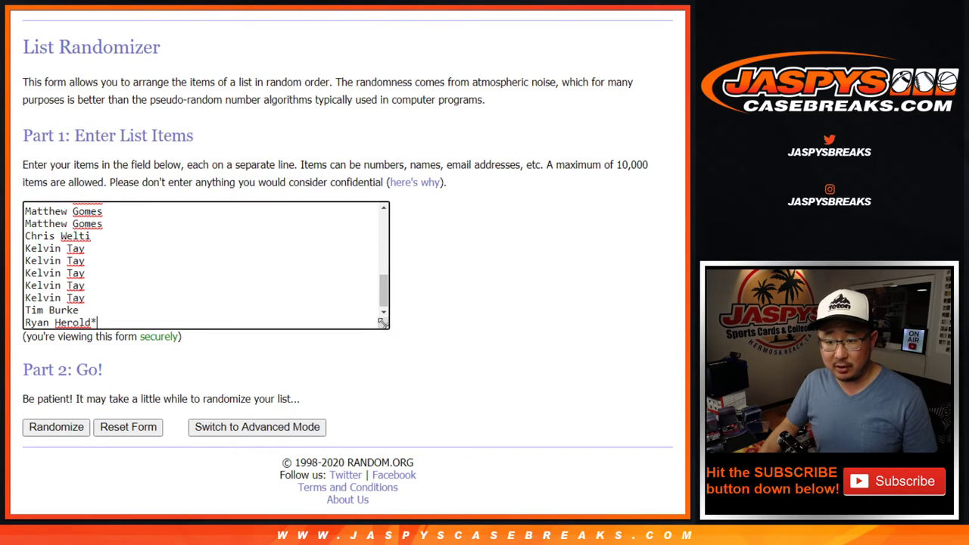
pyautogui.moveTo(381, 320)
pyautogui.mouseDown()
pyautogui.moveTo(382, 530)
pyautogui.moveTo(466, 351)
pyautogui.moveTo(379, 383)
pyautogui.moveTo(459, 424)
pyautogui.mouseUp()
pyautogui.scroll(1, 508, 404)
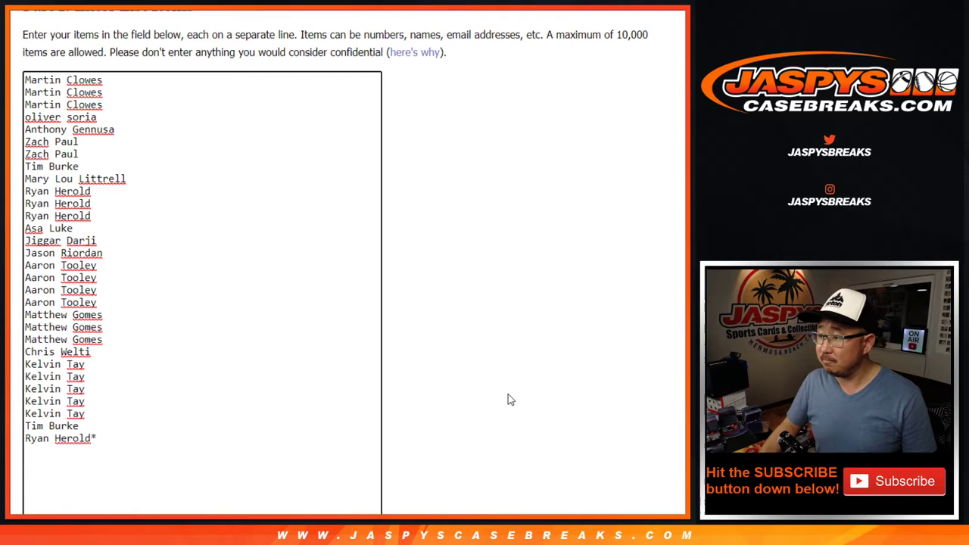
pyautogui.scroll(-2, 507, 399)
pyautogui.scroll(2, 508, 399)
# - Roll two dice on the RANDOM.ORG Dice Roller
pyautogui.click(242, 2)
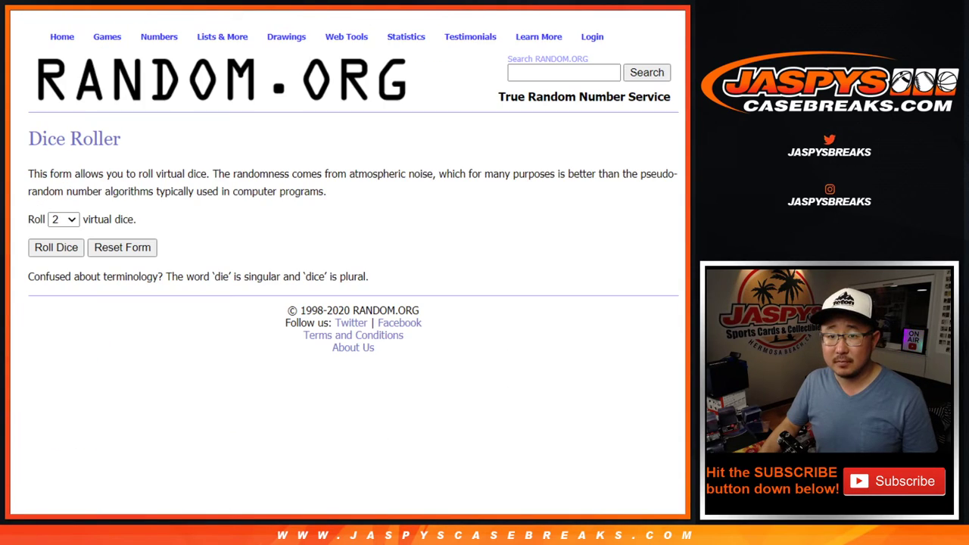
pyautogui.click(54, 252)
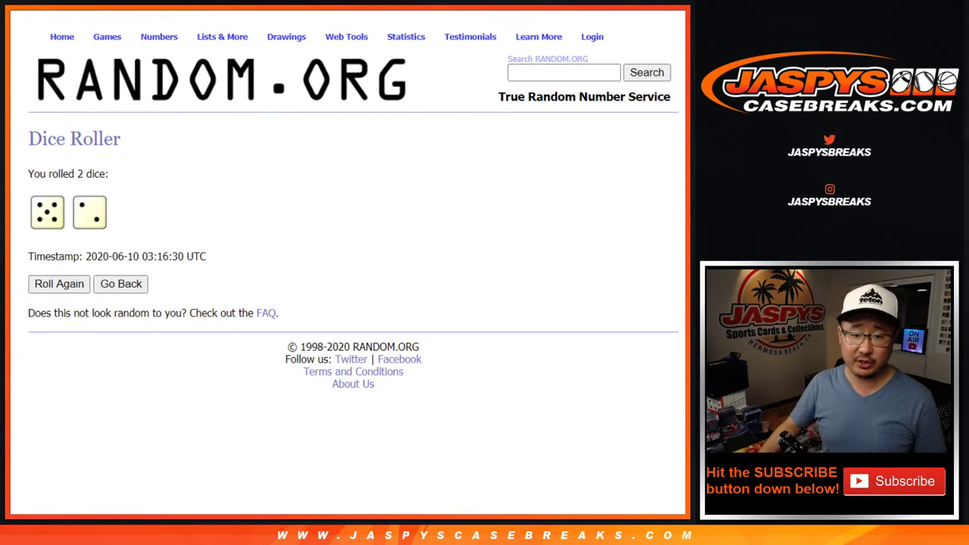
pyautogui.scroll(-3, 540, 283)
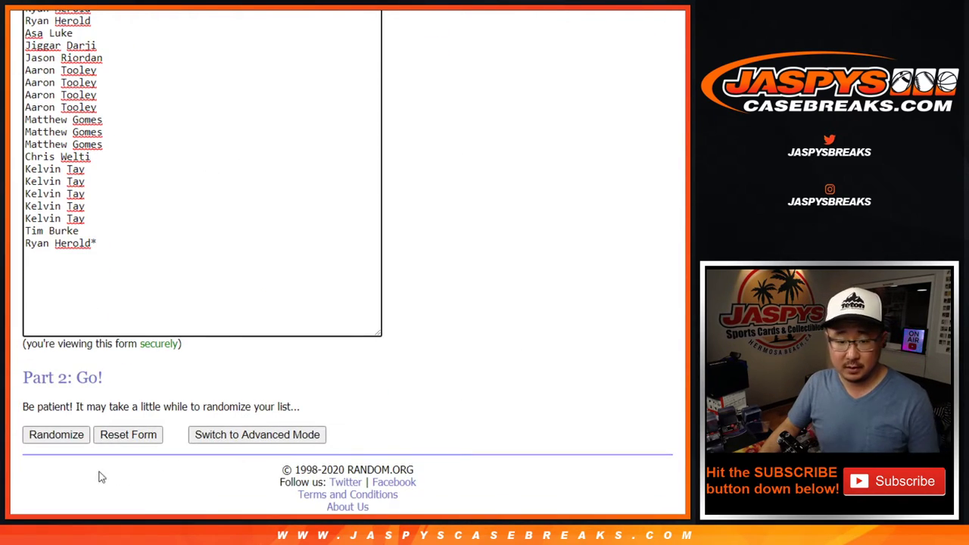
# - Shuffle the customer name list seven times with Randomize and Again!
pyautogui.click(40, 439)
pyautogui.scroll(-3, 41, 441)
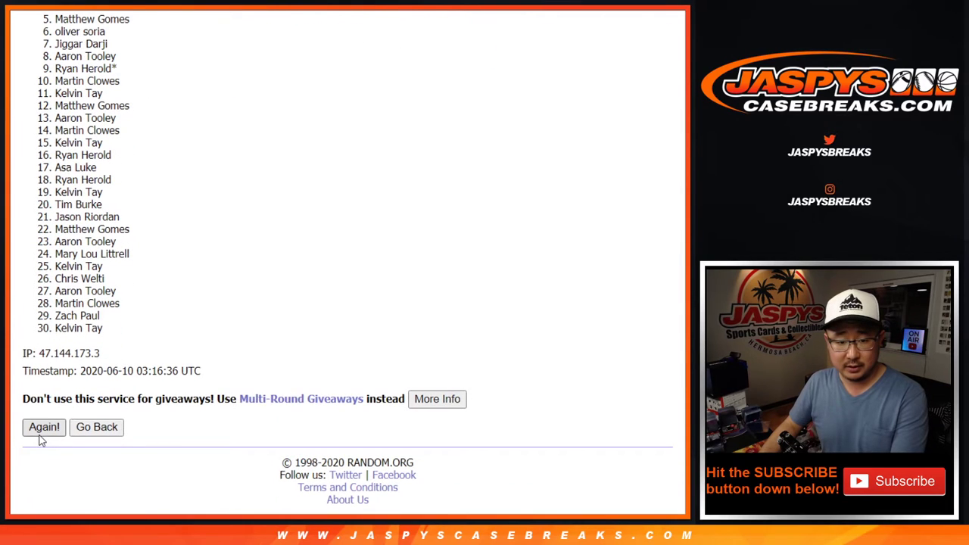
pyautogui.click(41, 429)
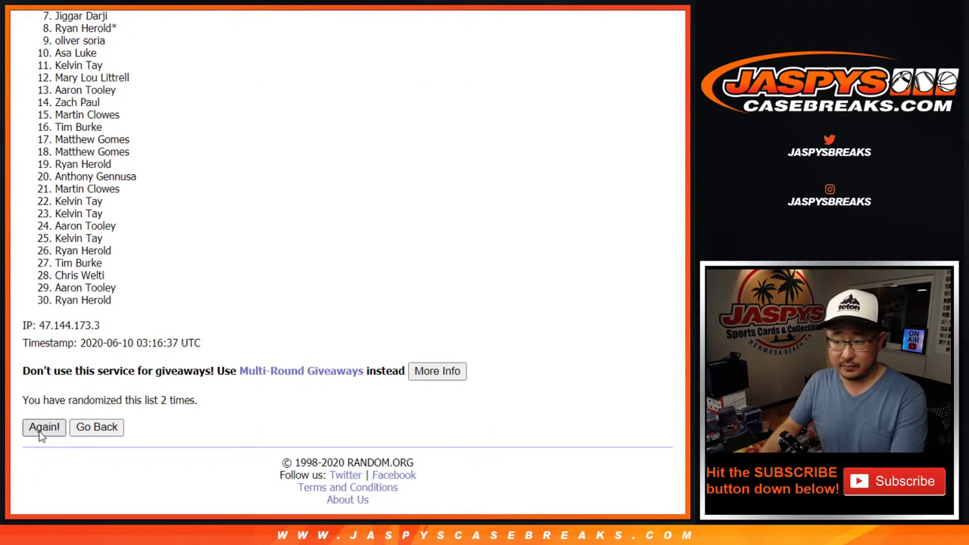
pyautogui.click(41, 429)
pyautogui.click(41, 429)
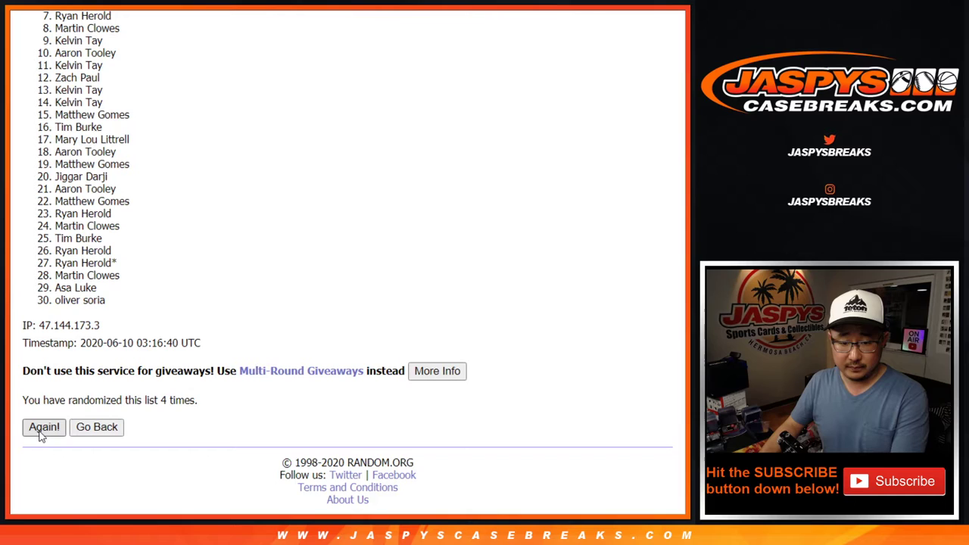
pyautogui.click(41, 429)
pyautogui.click(41, 429)
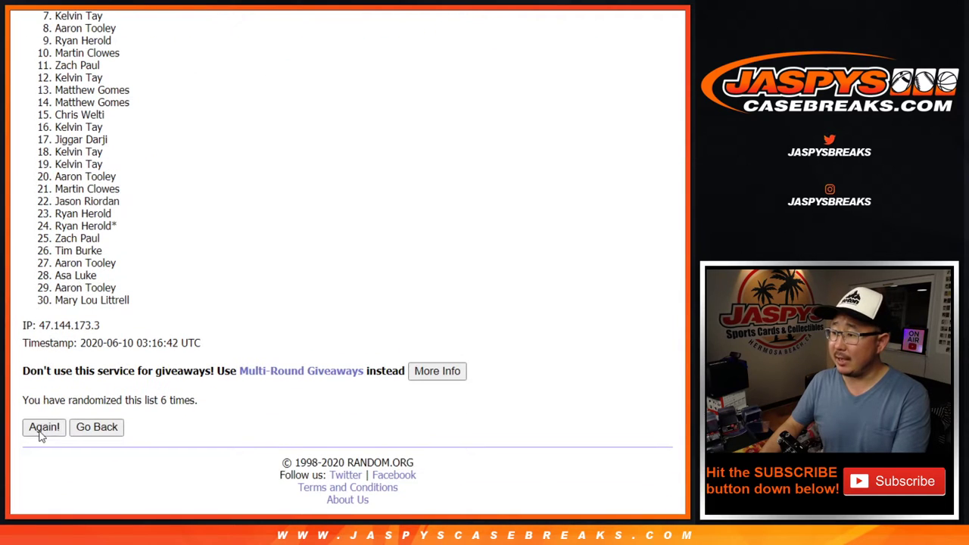
pyautogui.press('Return')
pyautogui.scroll(-5, 220, 290)
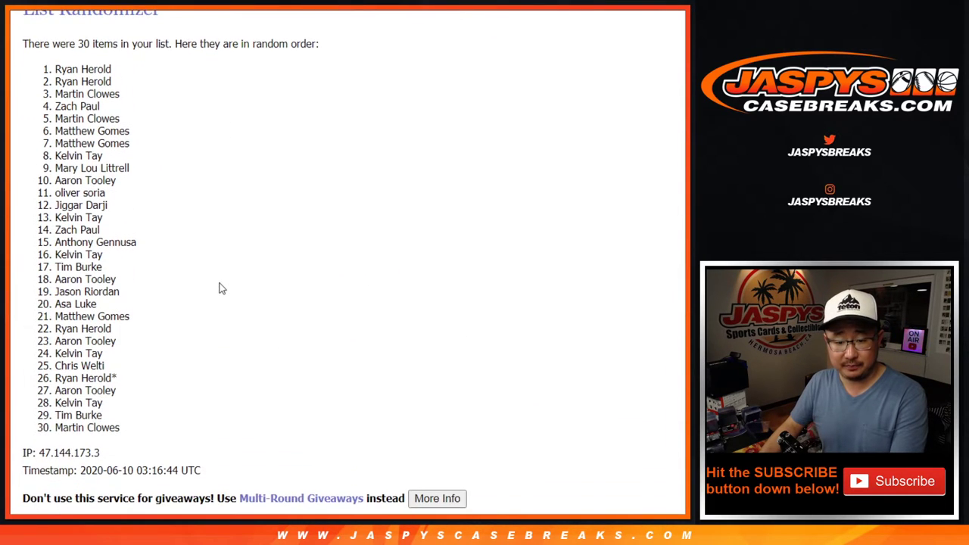
pyautogui.scroll(2, 121, 125)
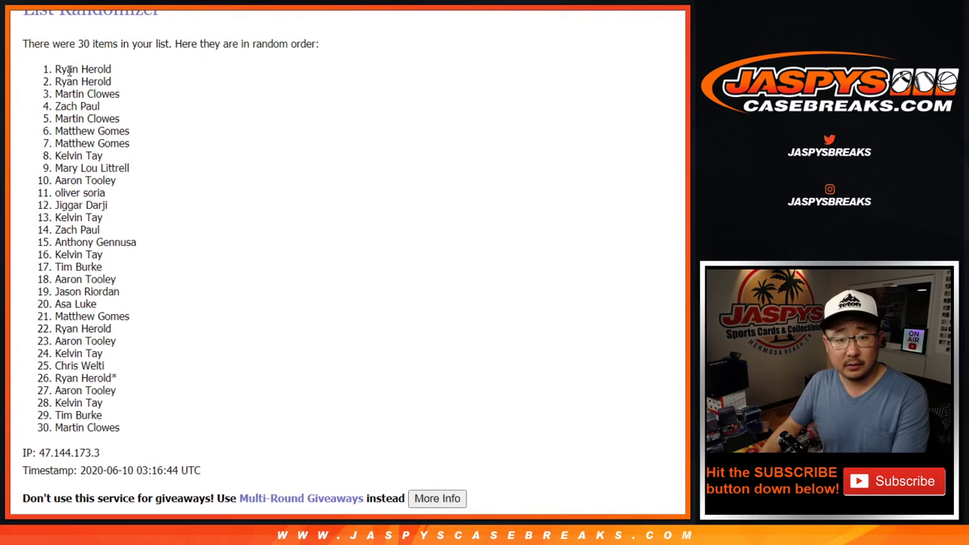
# - Paste the shuffled names into column A of Sheet2, then return to the randomizer
pyautogui.moveTo(55, 68); pyautogui.dragTo(141, 428)
pyautogui.hotkey('ctrl', 'c')
pyautogui.scroll(-2, 156, 363)
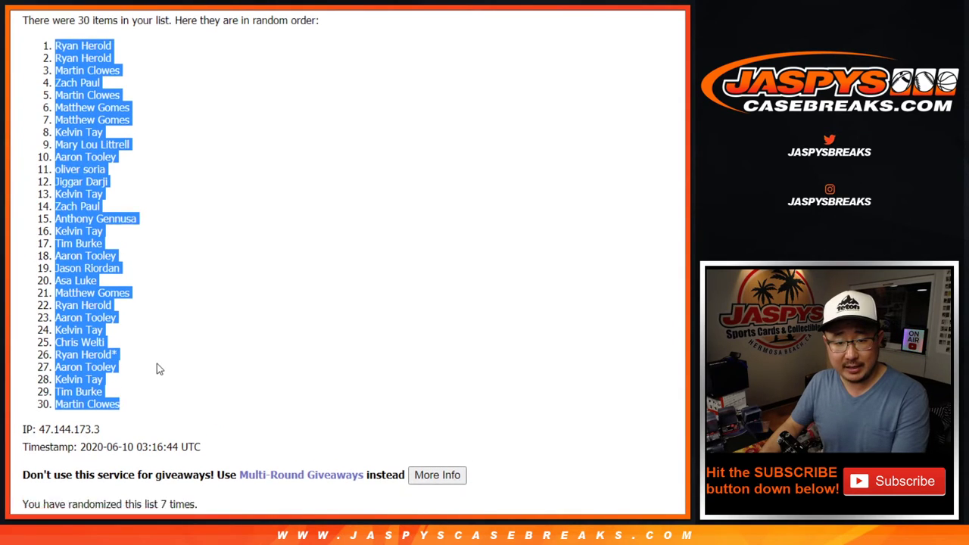
pyautogui.hotkey('ctrl', 'Tab')
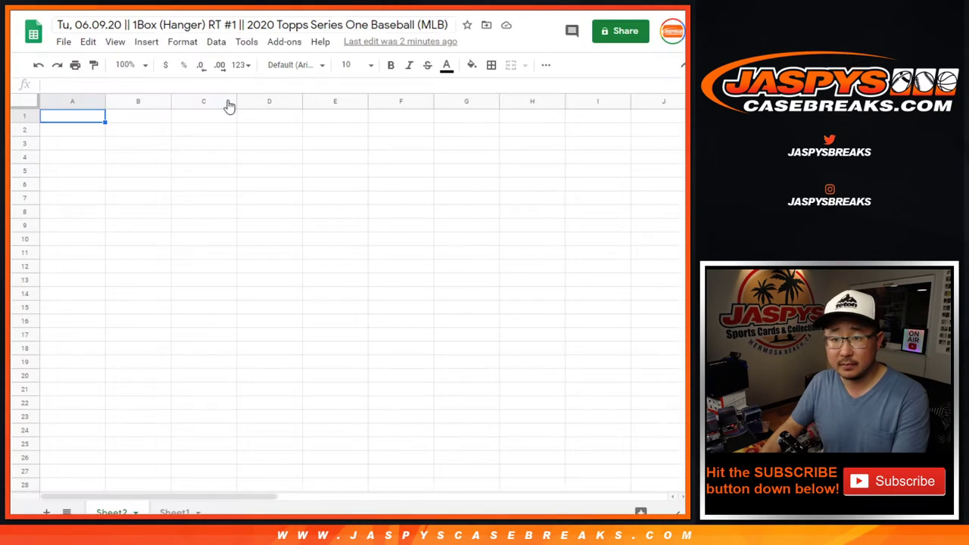
pyautogui.rightClick(92, 123)
pyautogui.click(89, 101)
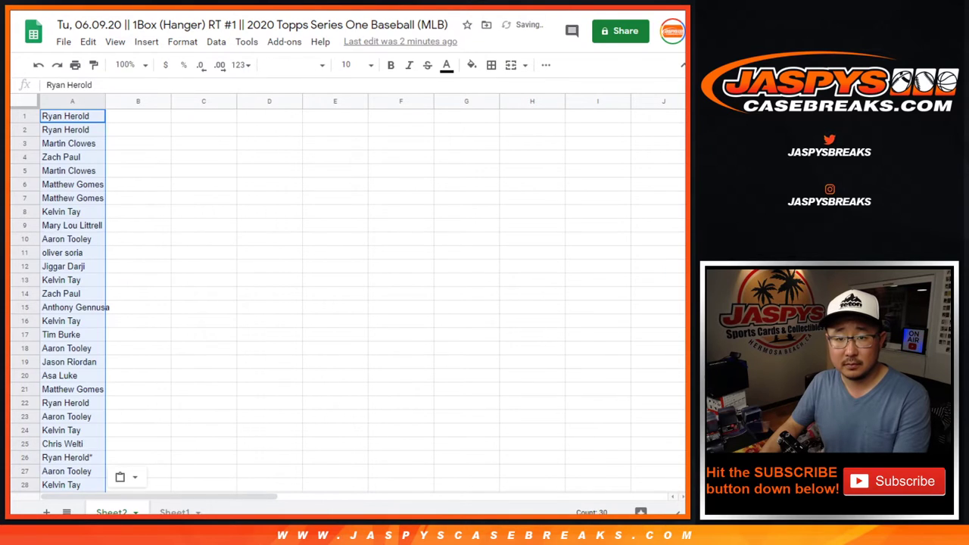
pyautogui.hotkey('ctrl', 'Tab')
pyautogui.hotkey('ctrl', 'Tab')
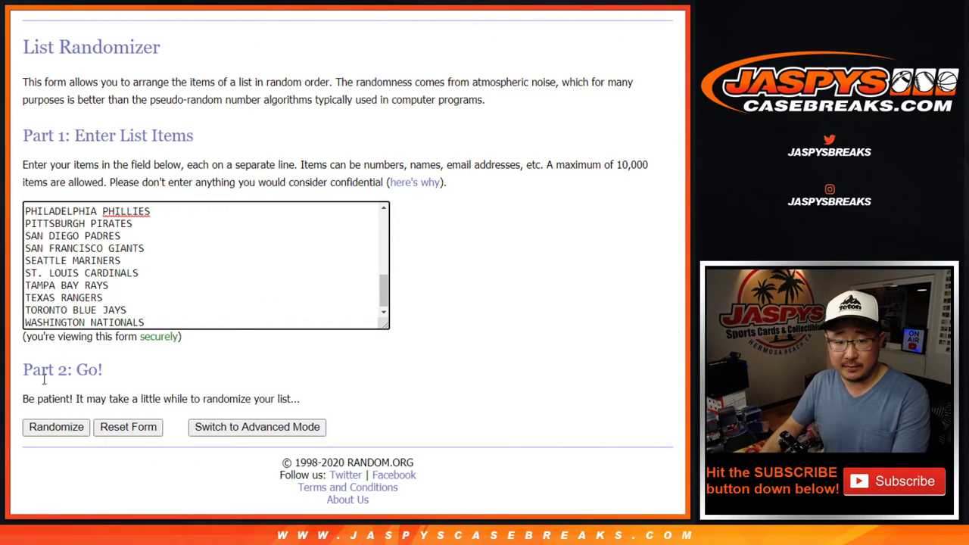
# - Reshuffle the 30 MLB teams seven more times and select the final order, Oakland A's to San Diego Padres
pyautogui.click(44, 428)
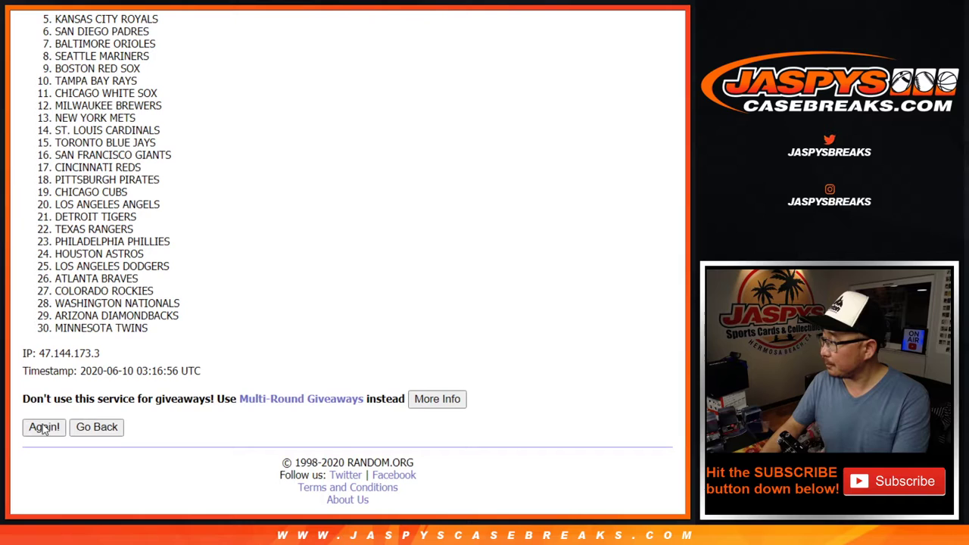
pyautogui.click(44, 428)
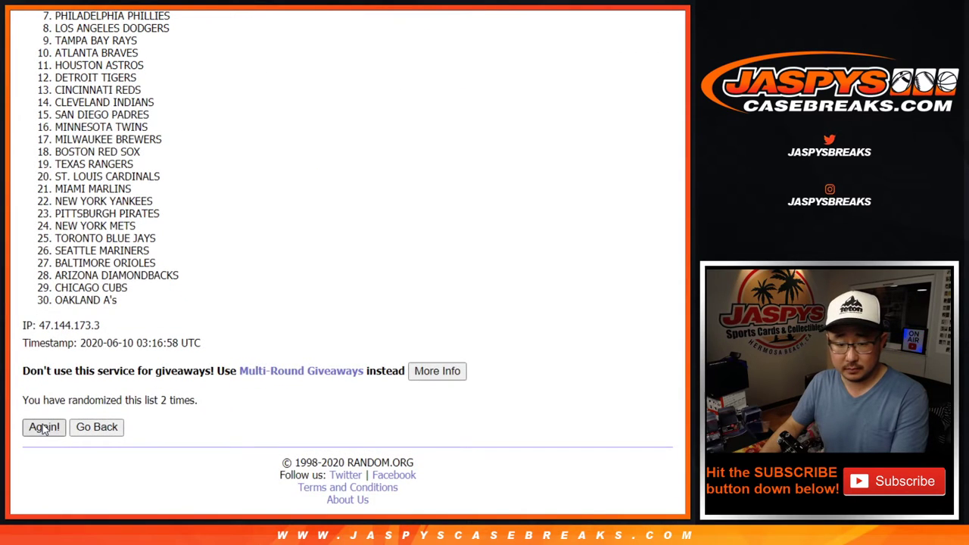
pyautogui.click(44, 429)
pyautogui.click(44, 428)
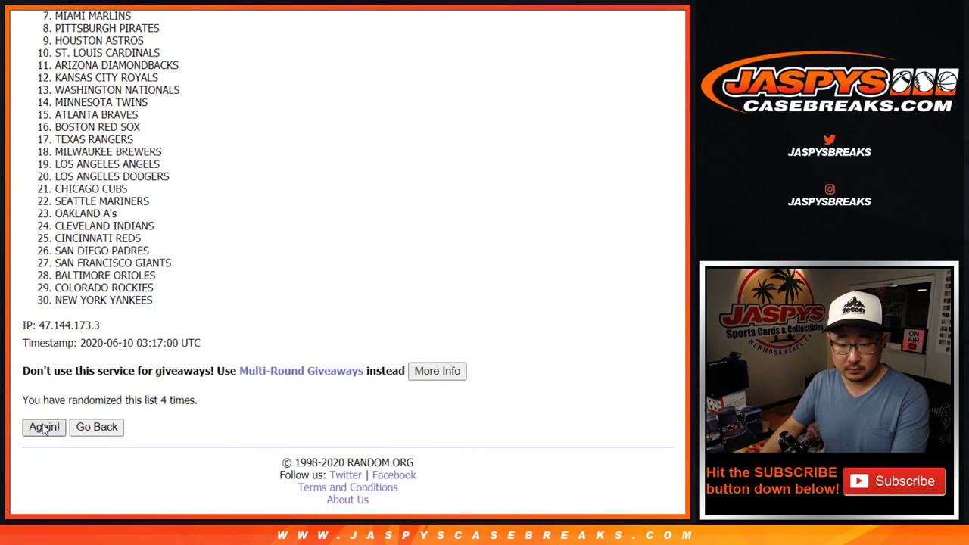
pyautogui.click(44, 429)
pyautogui.click(43, 429)
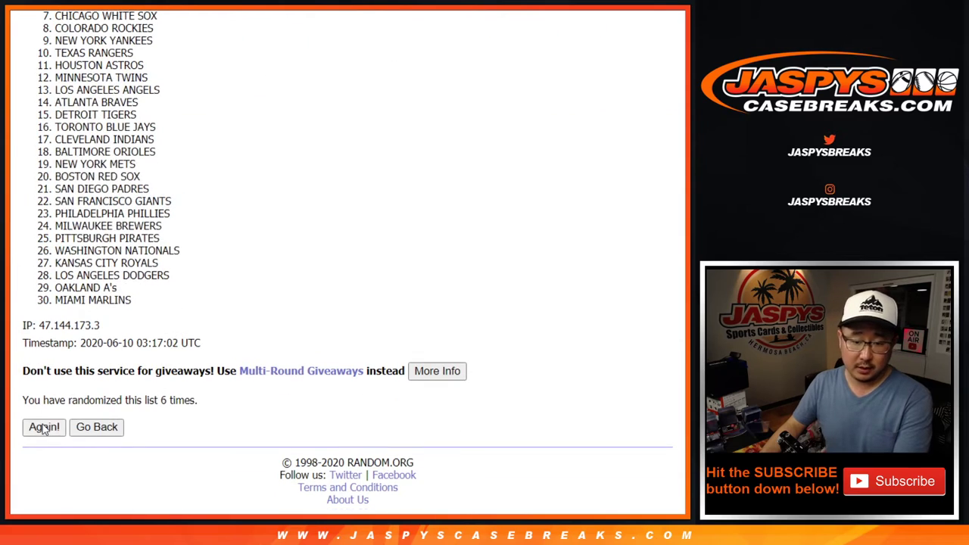
pyautogui.click(43, 429)
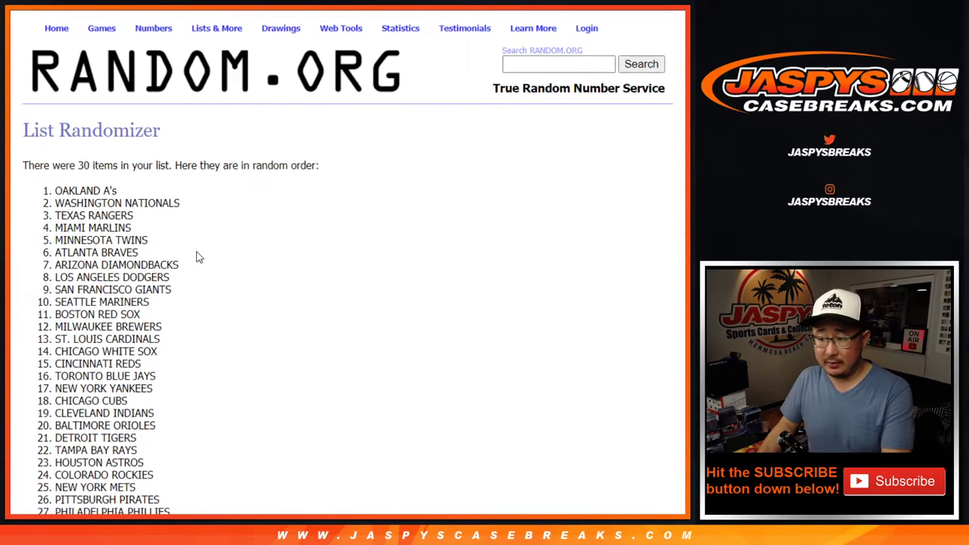
pyautogui.scroll(-3, 197, 255)
pyautogui.scroll(1, 190, 250)
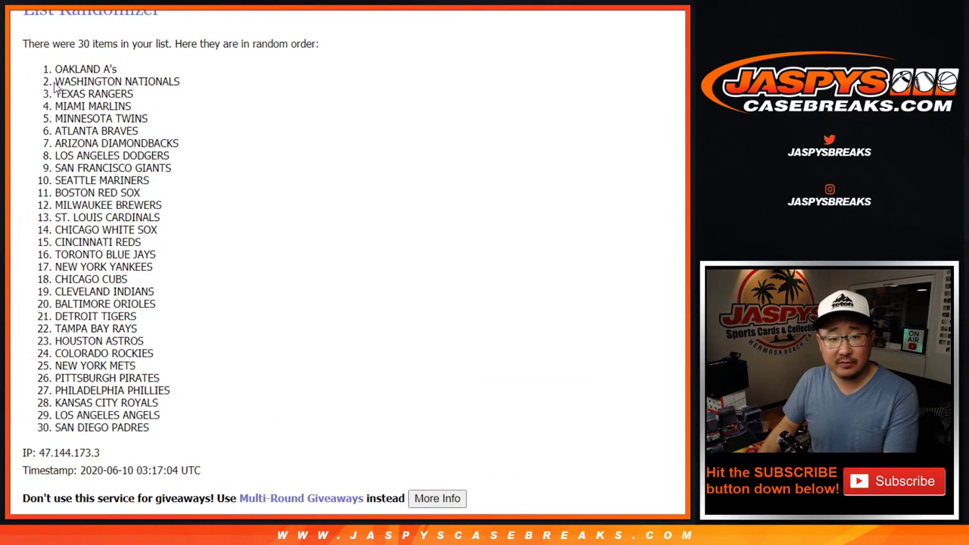
pyautogui.moveTo(56, 69)
pyautogui.mouseDown()
pyautogui.moveTo(121, 315)
pyautogui.moveTo(129, 414)
pyautogui.moveTo(167, 421)
pyautogui.mouseUp()
pyautogui.hotkey('ctrl', 'c')
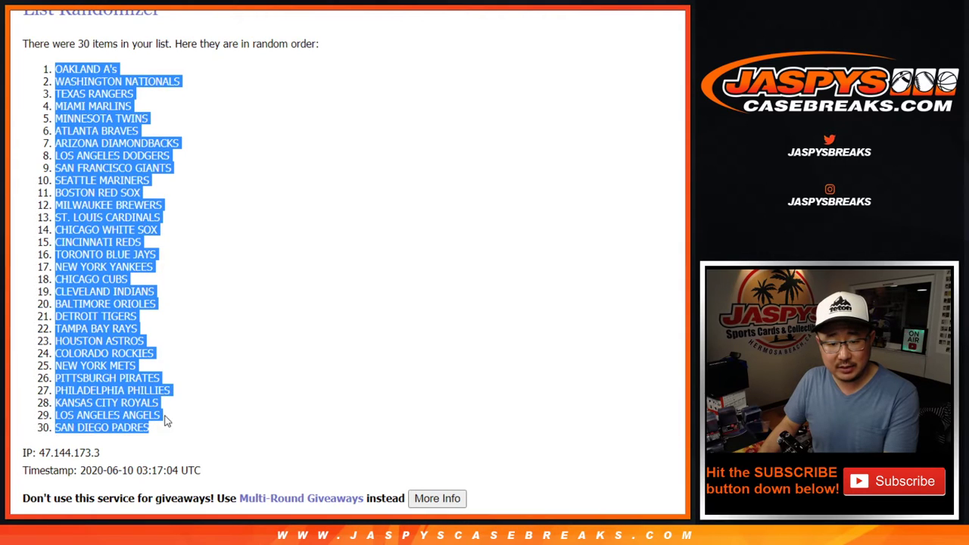
pyautogui.scroll(-1, 90, 308)
# - Paste the shuffled MLB teams into column B beside the names
pyautogui.hotkey('alt', 'Tab')
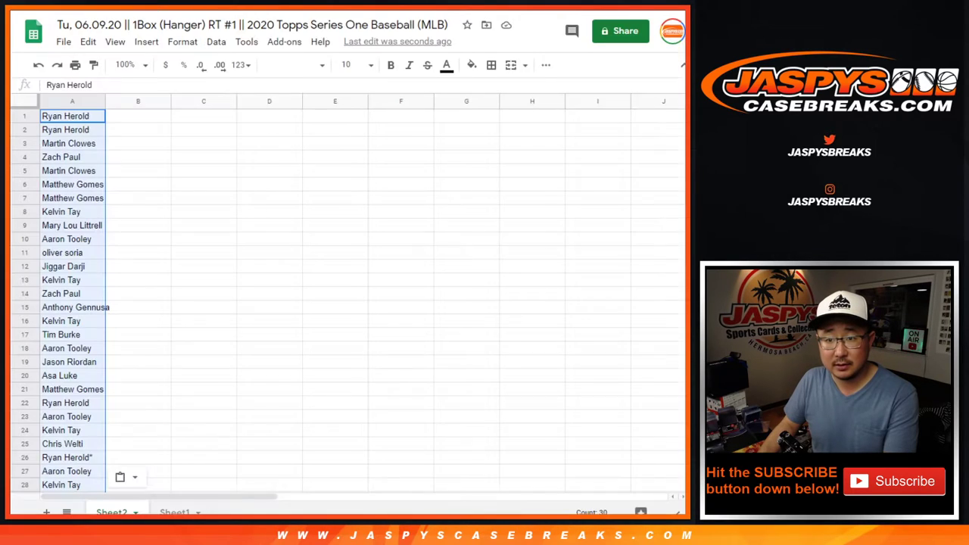
pyautogui.rightClick(145, 117)
pyautogui.click(163, 102)
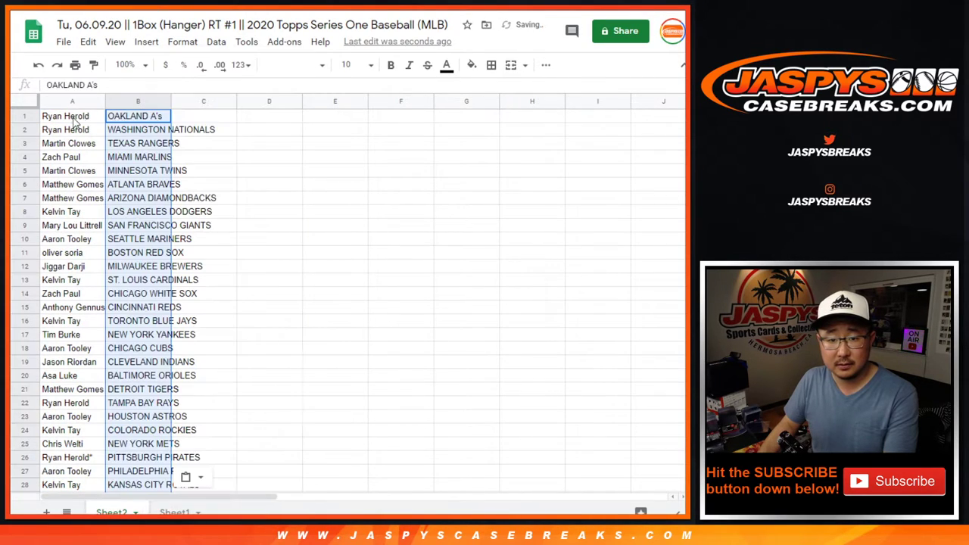
# - Set the whole sheet to Cambria, size 12, viewed at 125% zoom
pyautogui.click(27, 102)
pyautogui.click(316, 68)
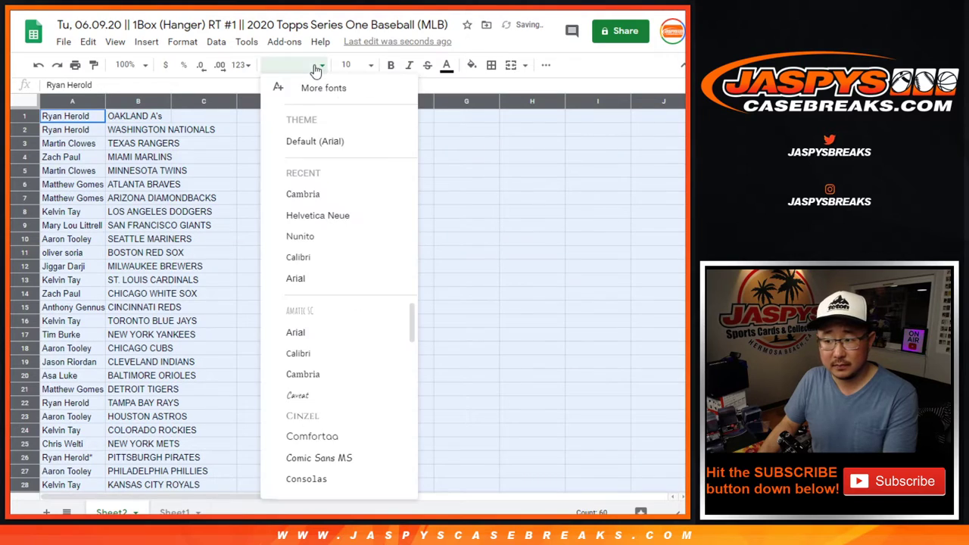
pyautogui.click(318, 195)
pyautogui.click(353, 65)
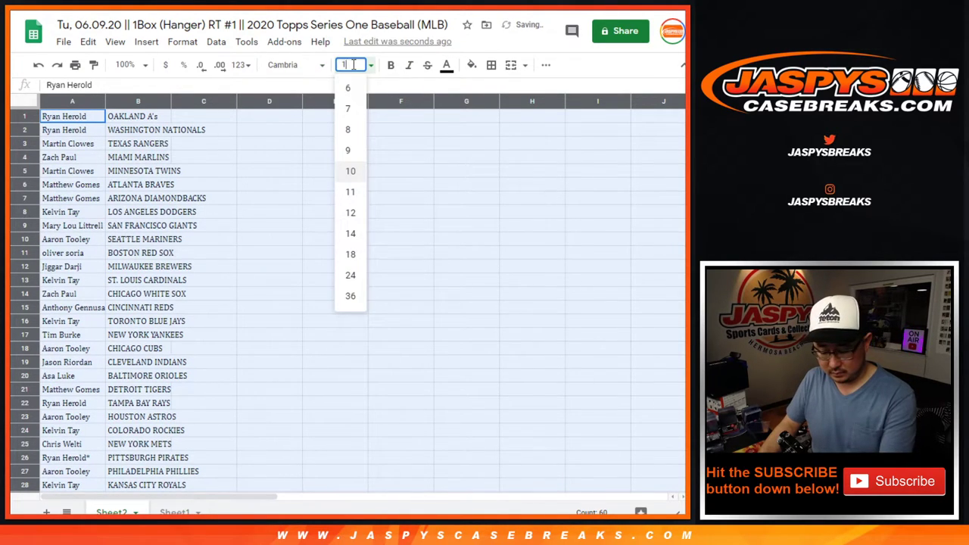
pyautogui.write('2')
pyautogui.press('Return')
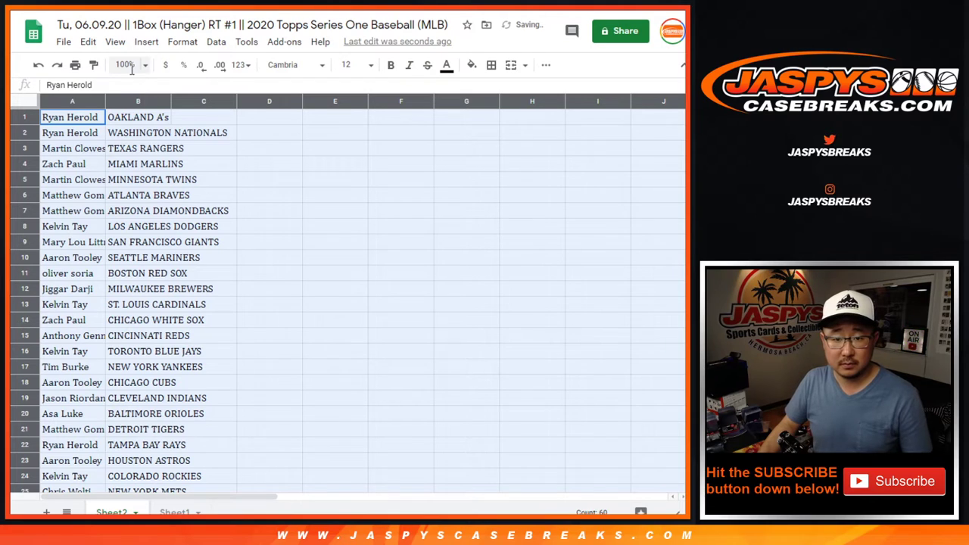
pyautogui.click(133, 64)
pyautogui.click(134, 193)
pyautogui.click(133, 64)
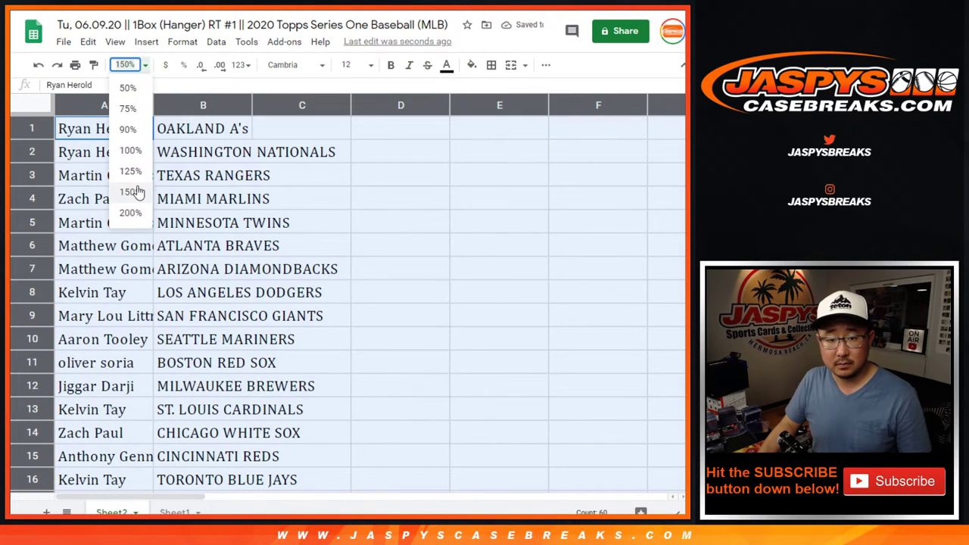
pyautogui.click(132, 170)
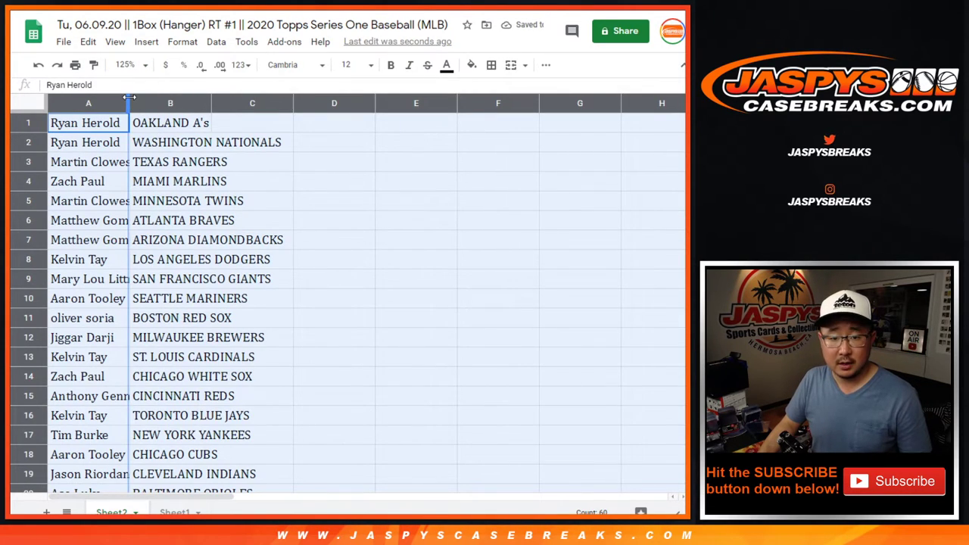
# - Auto-fit column A to the names and review the pairs at 80% zoom
pyautogui.doubleClick(133, 94)
pyautogui.click(125, 127)
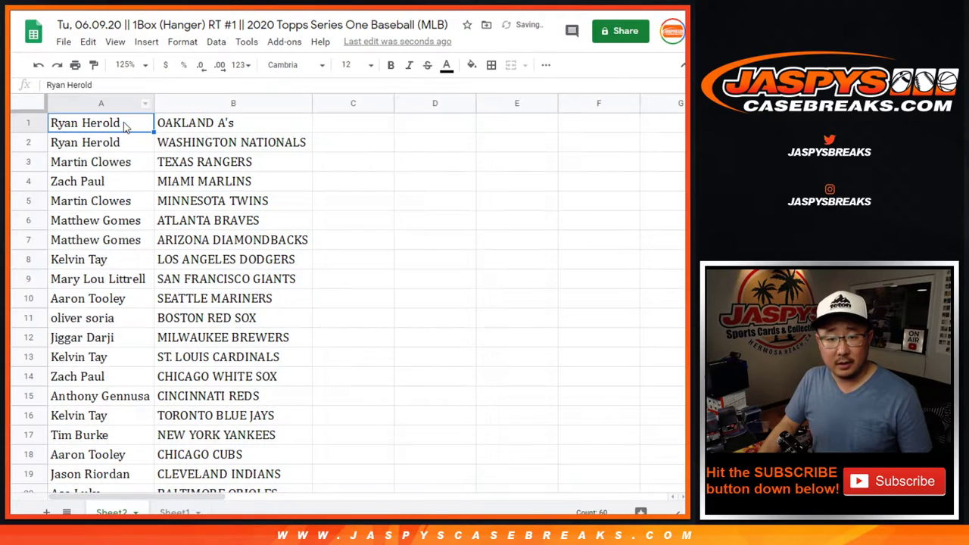
pyautogui.keyDown('shift'); pyautogui.click(196, 399); pyautogui.keyUp('shift')
pyautogui.scroll(-4, 226, 342)
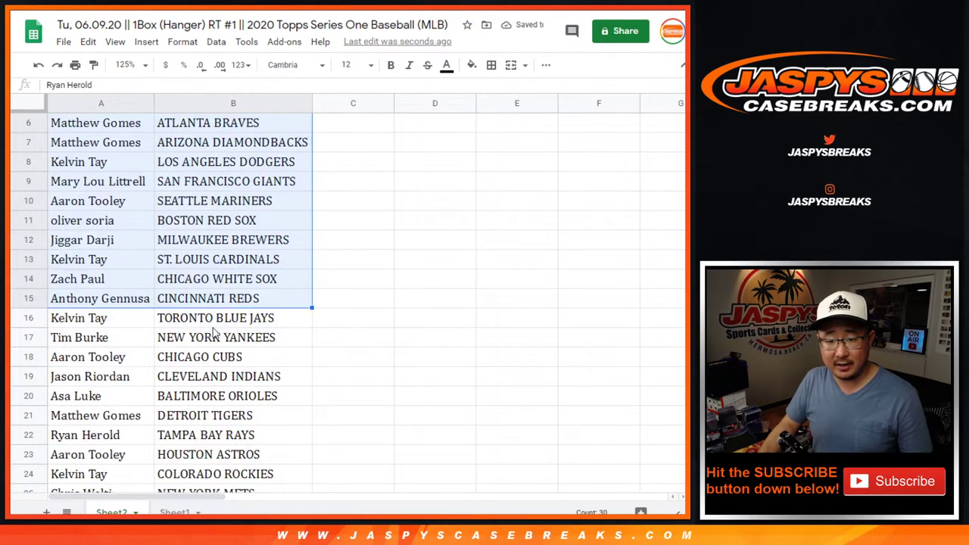
pyautogui.click(125, 186)
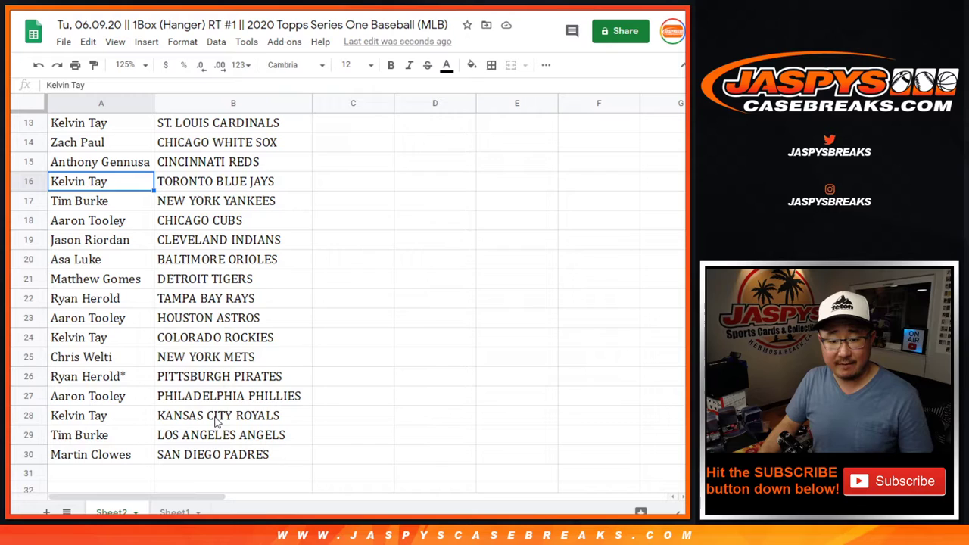
pyautogui.keyDown('shift'); pyautogui.click(205, 457); pyautogui.keyUp('shift')
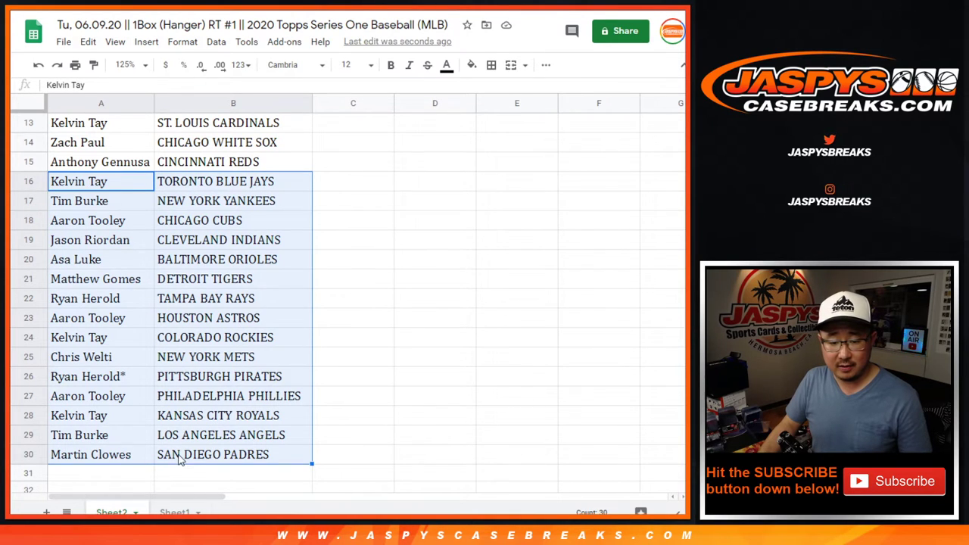
pyautogui.click(125, 65)
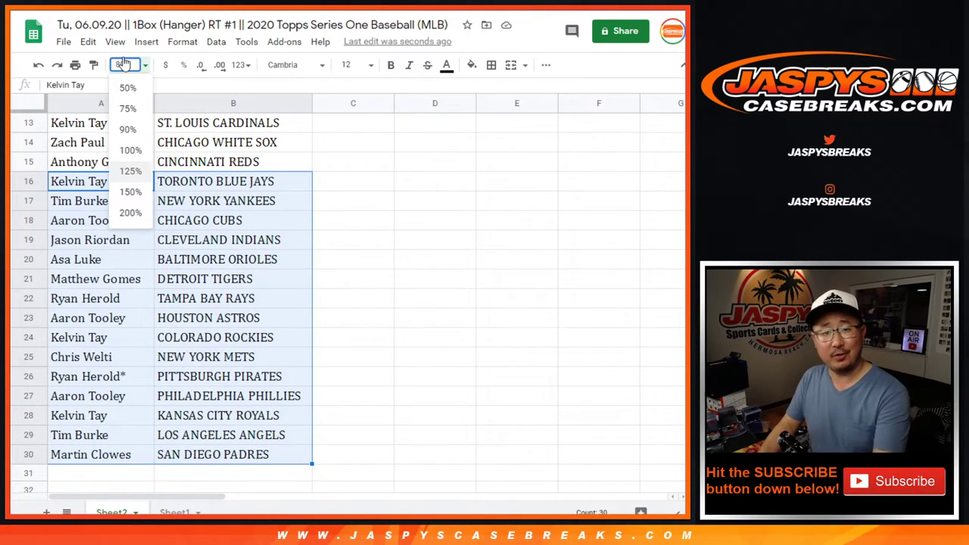
pyautogui.press('Return')
pyautogui.scroll(4, 227, 212)
# - Sort the sheet by the team column B, A to Z
pyautogui.click(154, 100)
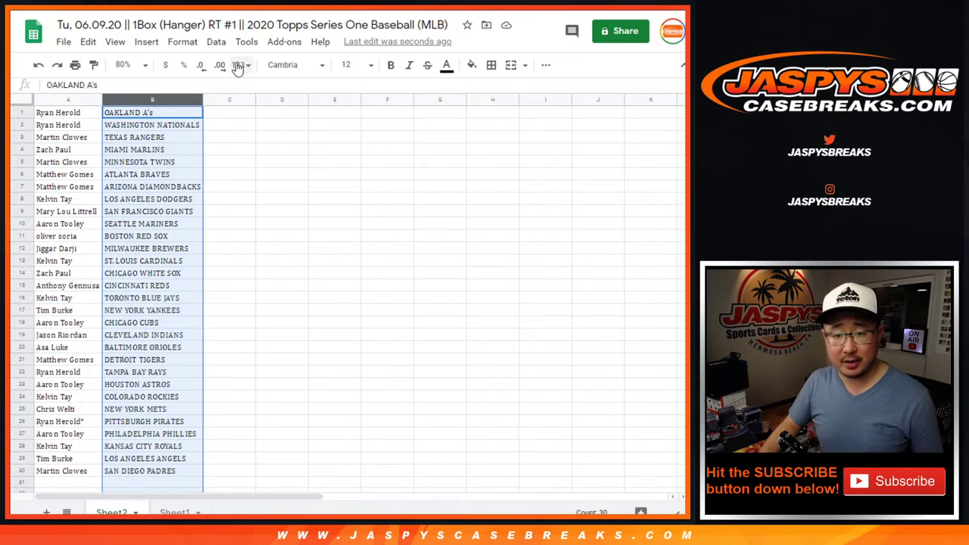
pyautogui.click(216, 42)
pyautogui.click(288, 65)
# - Give A1:B30 borders on every cell and centre-align the names and teams
pyautogui.click(61, 162)
pyautogui.hotkey('ctrl', 'a')
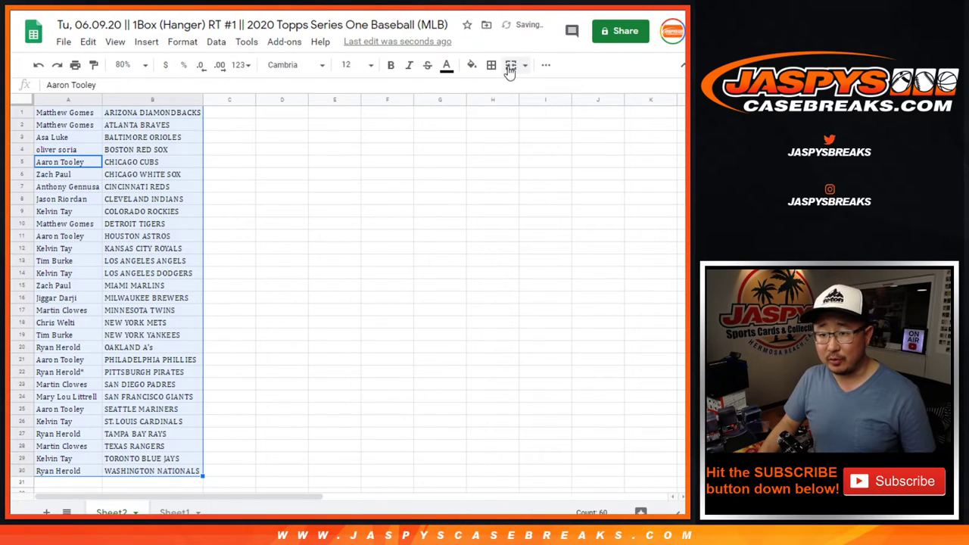
pyautogui.click(510, 65)
pyautogui.click(497, 91)
pyautogui.click(546, 65)
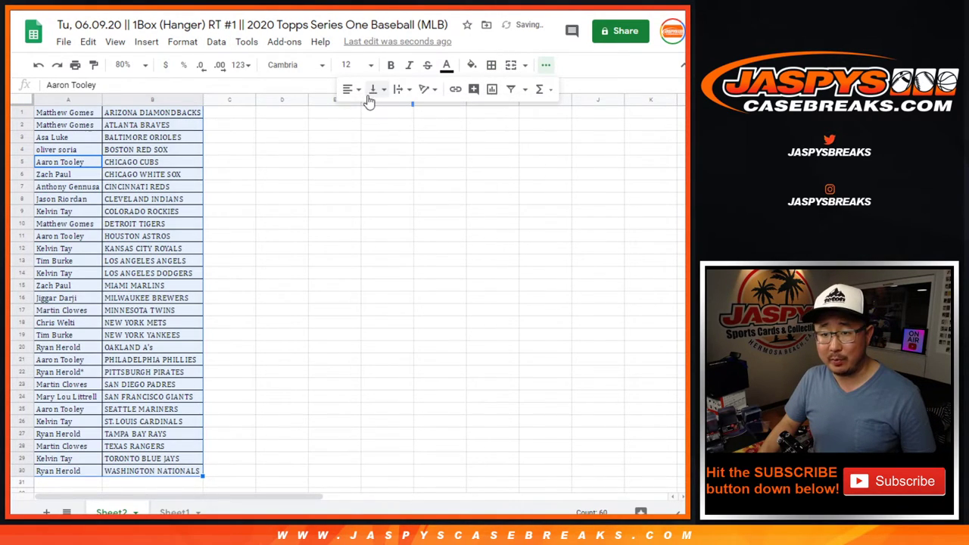
pyautogui.click(348, 88)
pyautogui.click(363, 108)
# - Set up printing in portrait with the workbook title as the page header
pyautogui.click(75, 66)
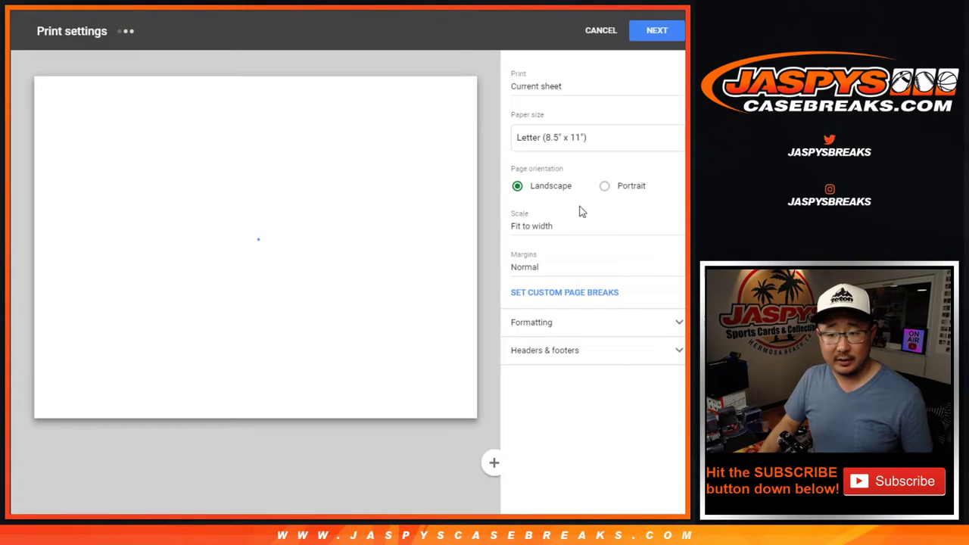
pyautogui.click(605, 186)
pyautogui.click(553, 356)
pyautogui.click(517, 399)
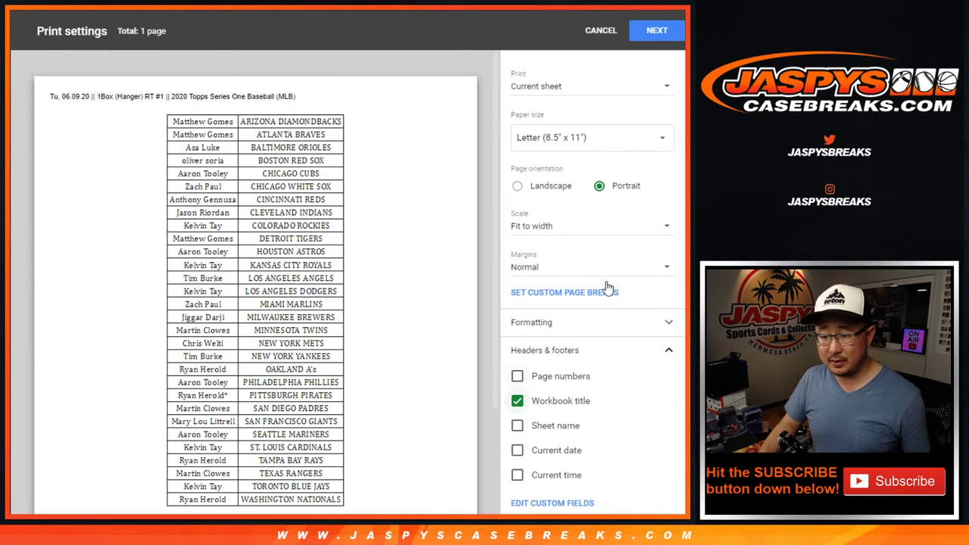
# - Send the portrait, title-headed pairings sheet on to print with Next
pyautogui.click(654, 32)
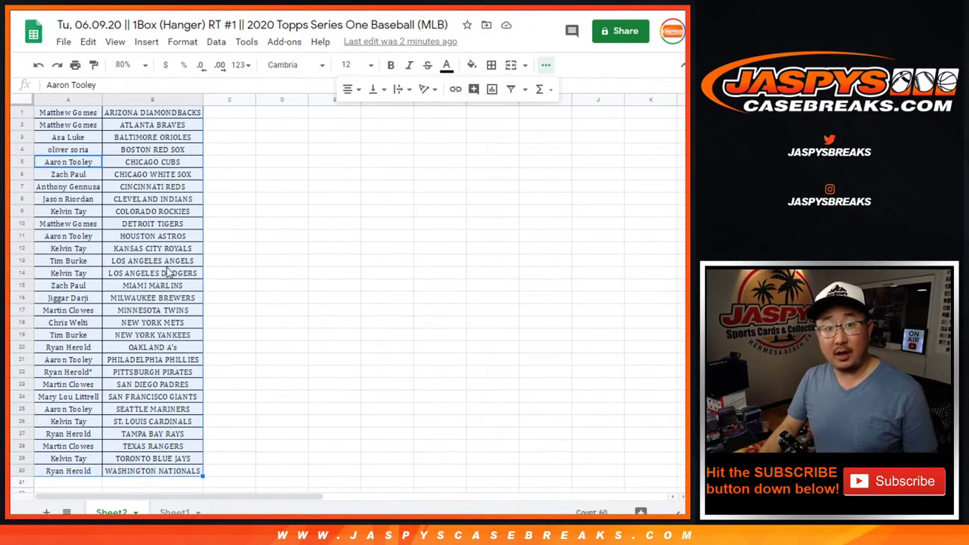
# - Copy the 30 names from A1:A30 into the List Randomizer's entry box
pyautogui.moveTo(76, 115)
pyautogui.mouseDown()
pyautogui.moveTo(84, 430)
pyautogui.moveTo(71, 473)
pyautogui.mouseUp()
pyautogui.hotkey('ctrl', 'c')
pyautogui.click(345, 303)
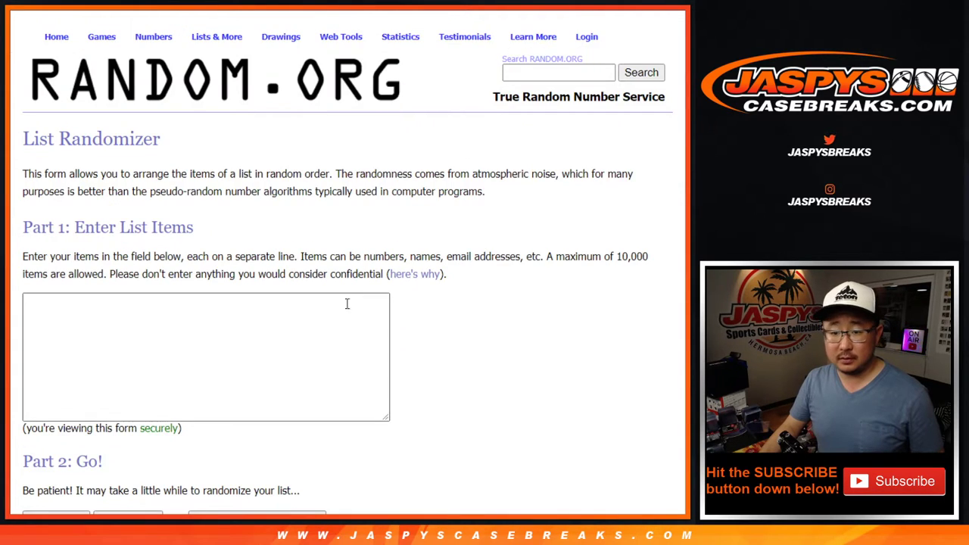
pyautogui.hotkey('ctrl', 'v')
pyautogui.scroll(5, 335, 345)
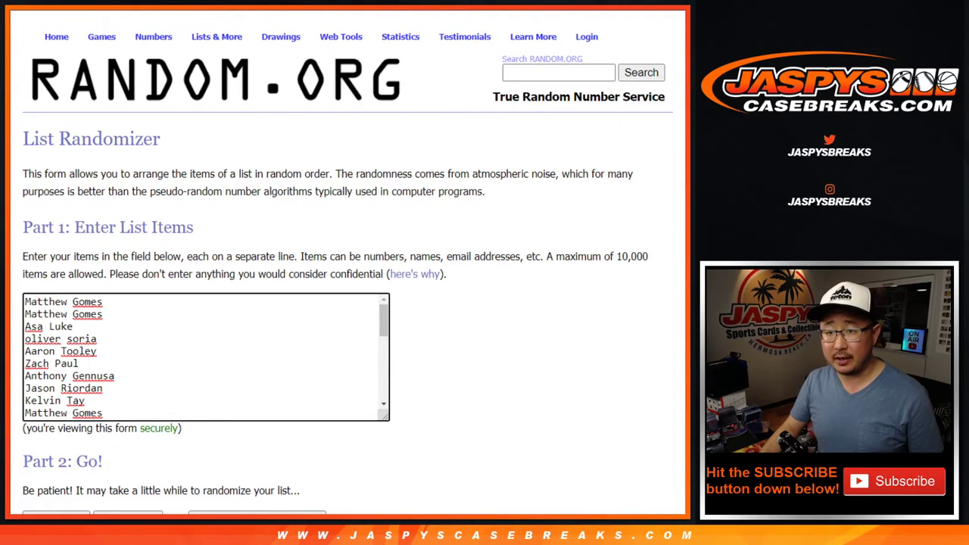
# - Show Sheet1 at 125% zoom and select column B's team names
pyautogui.hotkey('ctrl', 'Tab')
pyautogui.click(178, 510)
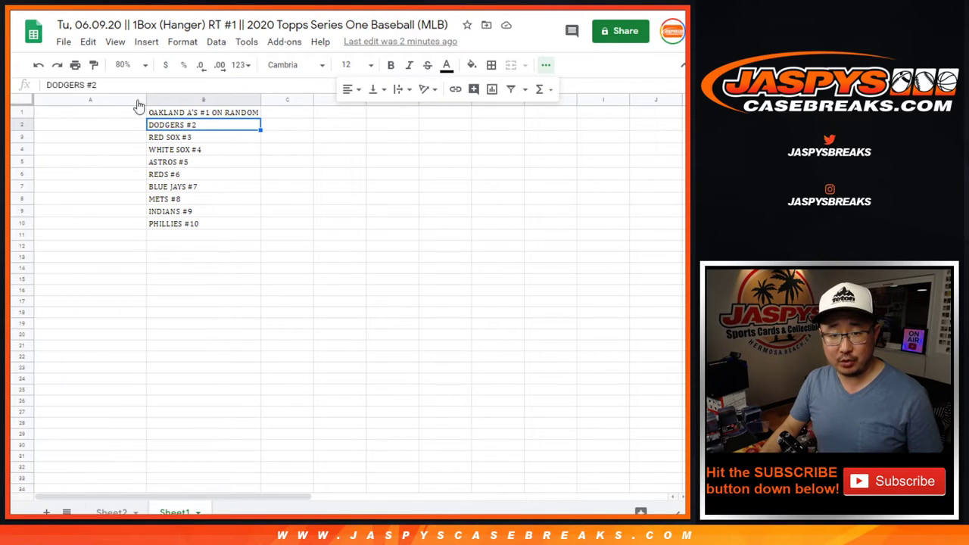
pyautogui.click(127, 65)
pyautogui.click(130, 169)
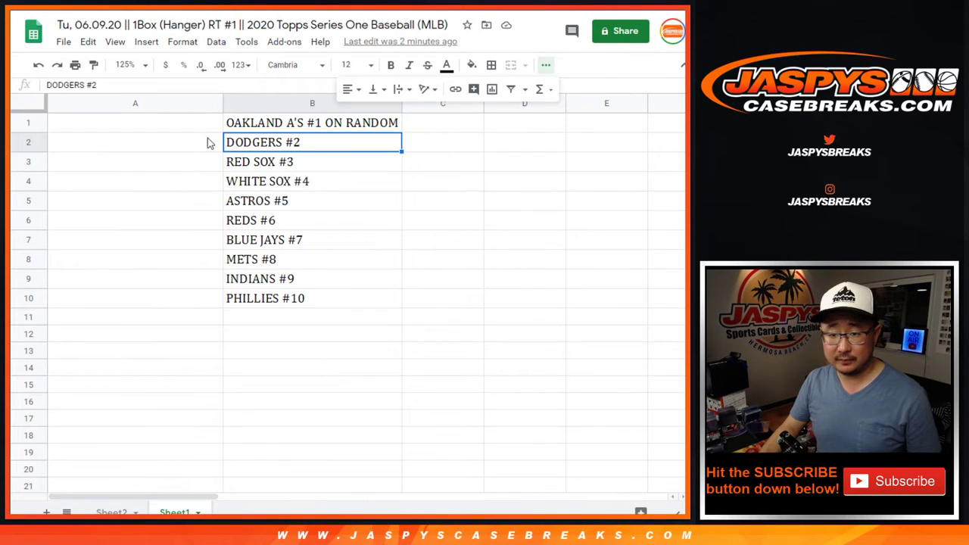
pyautogui.click(248, 104)
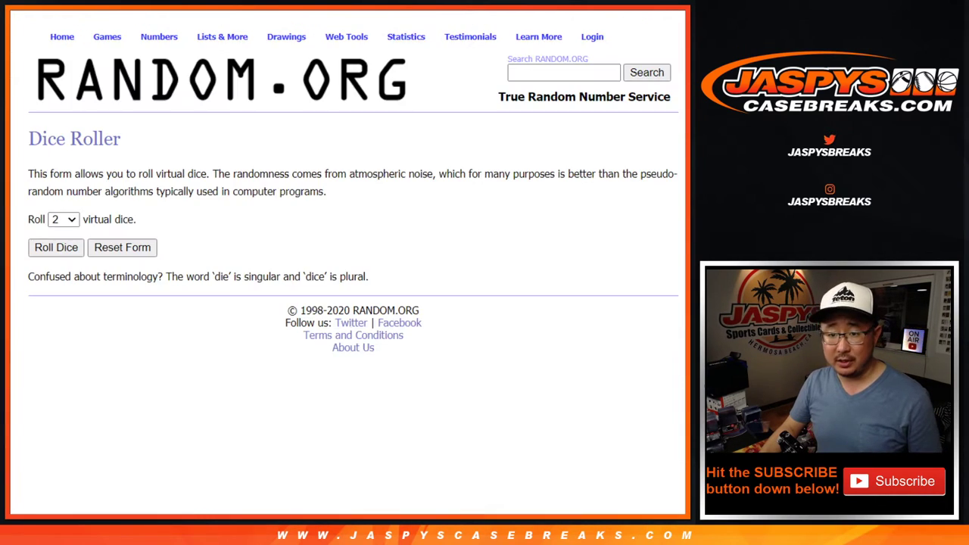
# - Roll two dice, getting six and five, and give the 30 names a first shuffle
pyautogui.click(56, 247)
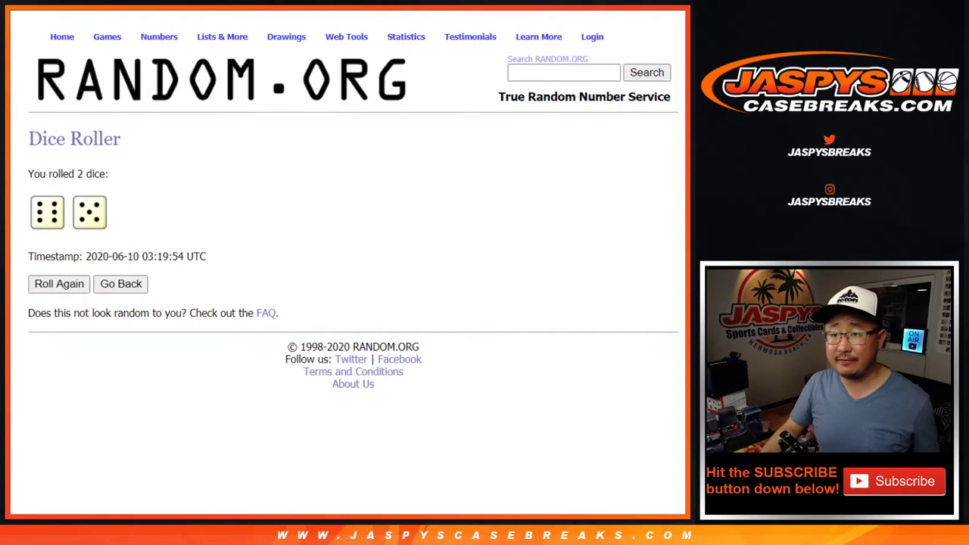
pyautogui.scroll(-2, 443, 221)
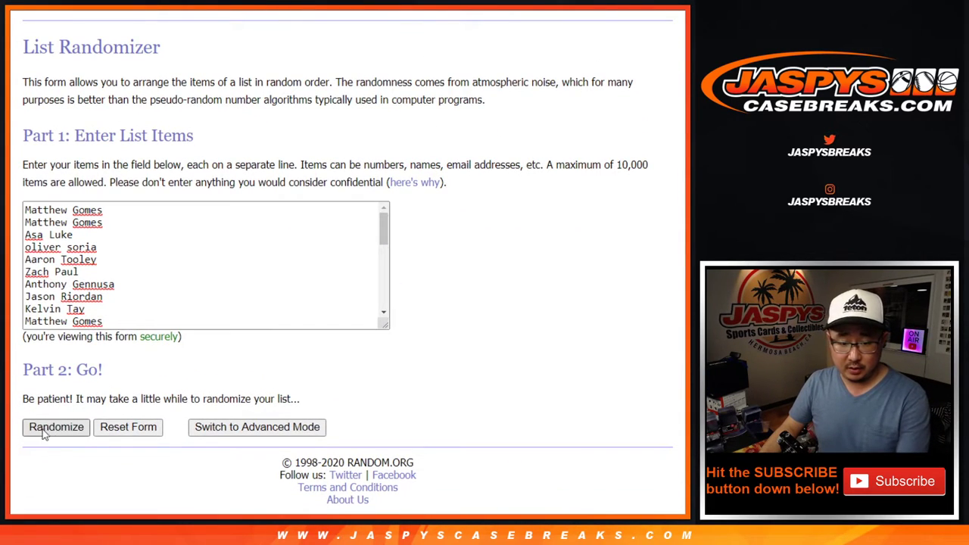
pyautogui.click(47, 428)
pyautogui.scroll(-3, 38, 430)
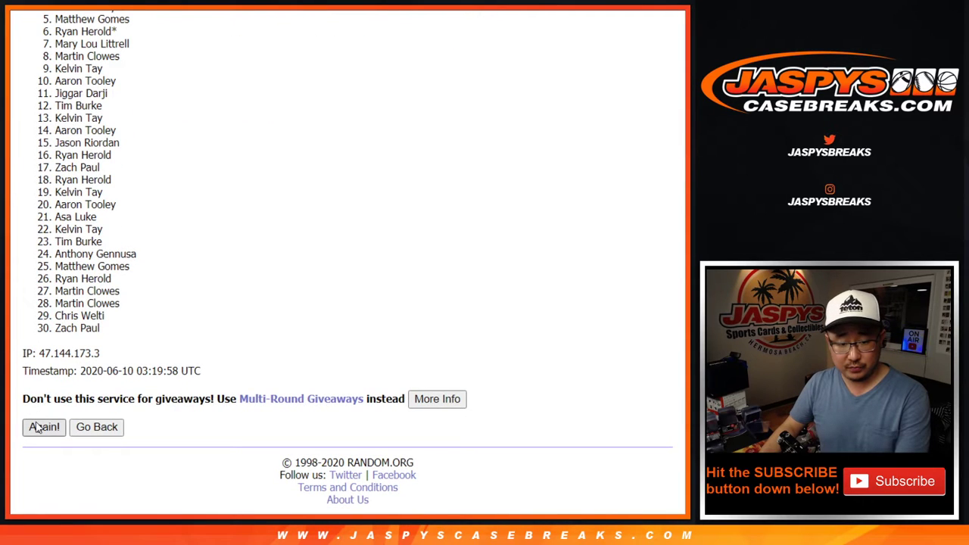
# - Keep reshuffling the name list until it has been randomized 11 times
pyautogui.click(37, 428)
pyautogui.click(35, 428)
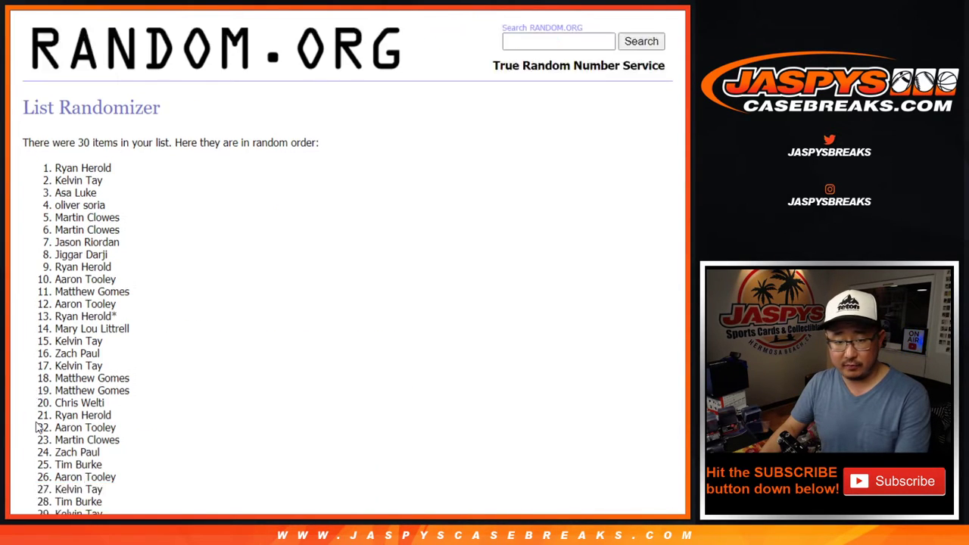
pyautogui.scroll(-3, 43, 426)
pyautogui.click(36, 427)
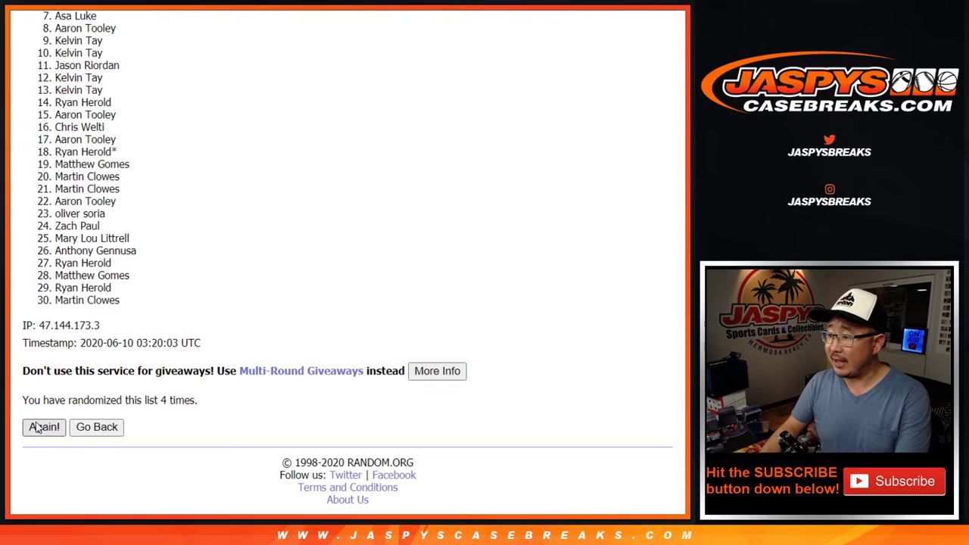
pyautogui.click(35, 428)
pyautogui.click(35, 428)
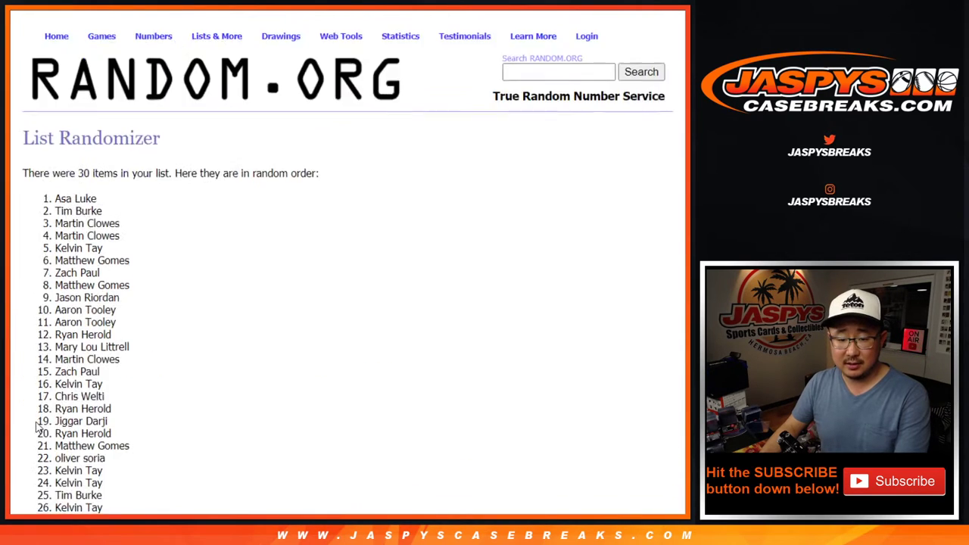
pyautogui.click(35, 427)
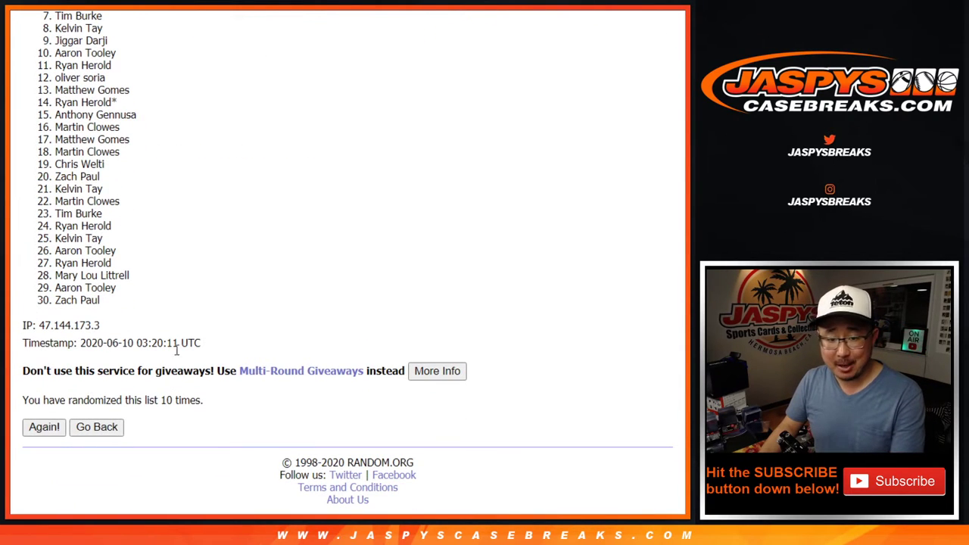
pyautogui.click(39, 428)
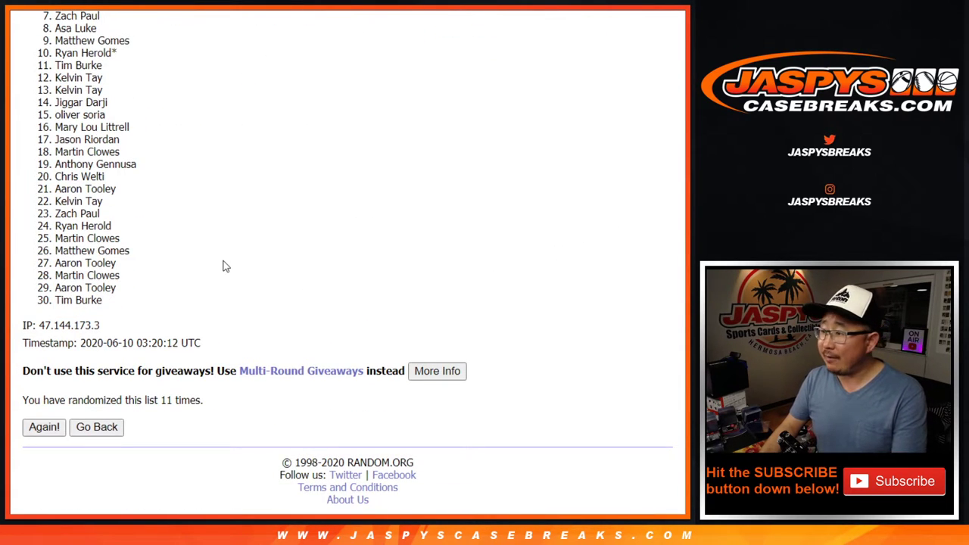
pyautogui.scroll(2, 219, 261)
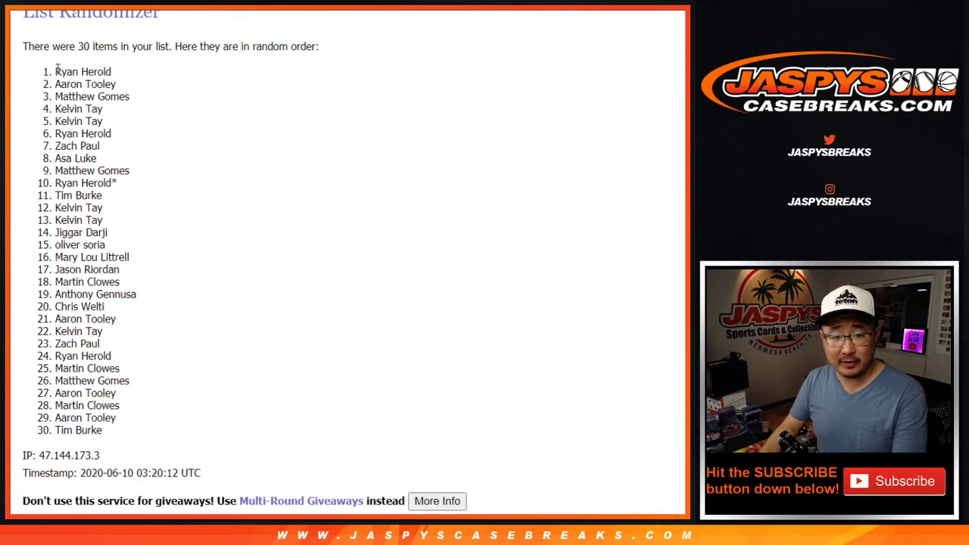
# - Paste the final shuffled 30 names into column A of Sheet1
pyautogui.moveTo(56, 68)
pyautogui.mouseDown()
pyautogui.moveTo(123, 310)
pyautogui.moveTo(139, 437)
pyautogui.mouseUp()
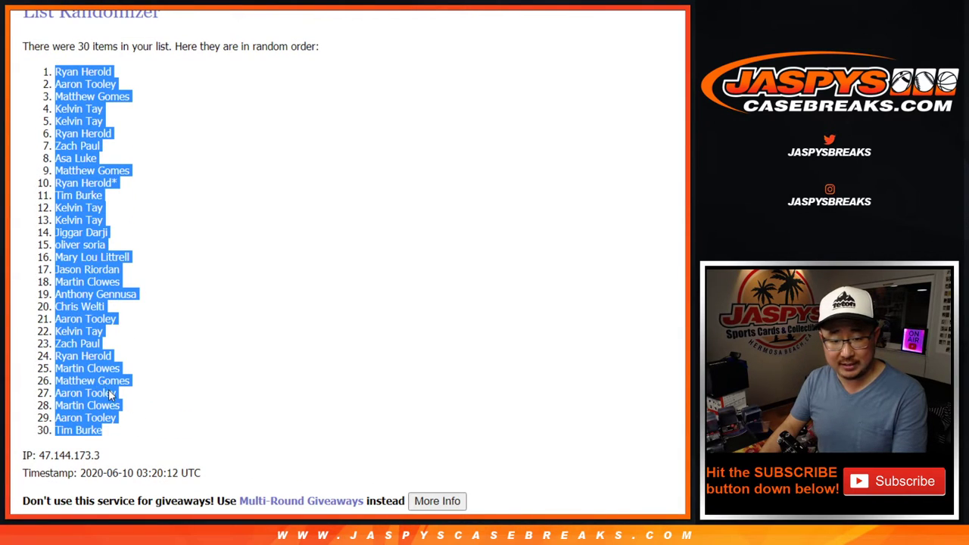
pyautogui.hotkey('ctrl', 'Tab')
pyautogui.click(101, 126)
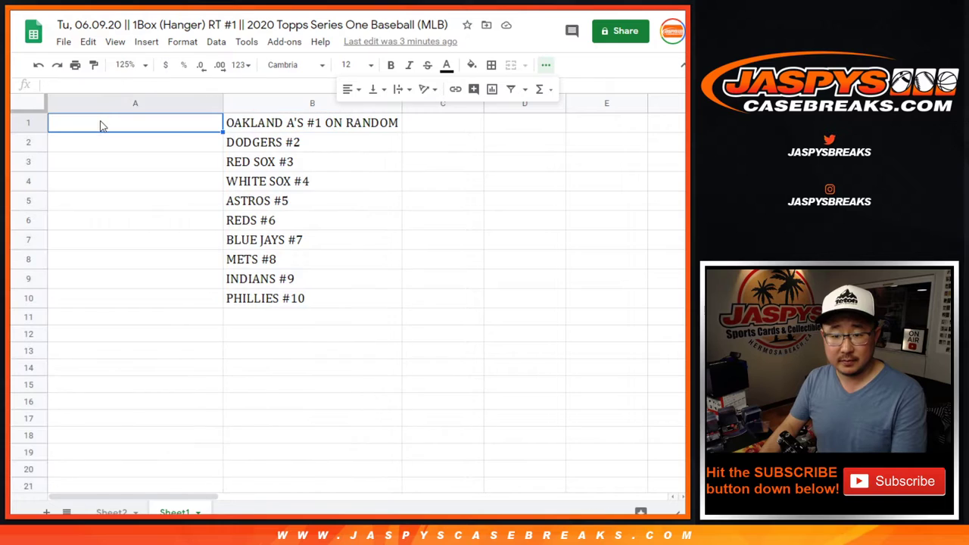
pyautogui.rightClick(101, 126)
pyautogui.click(114, 101)
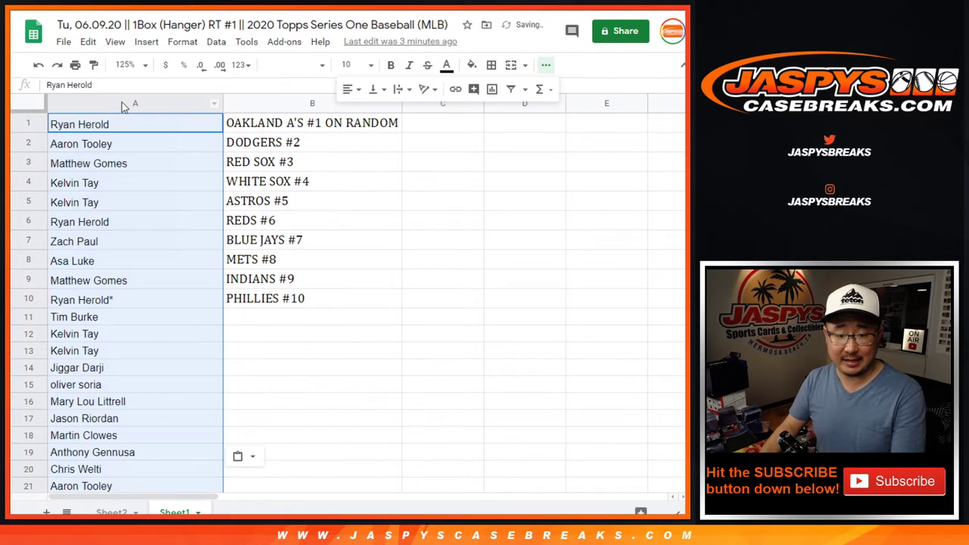
# - Append ^ to each of the top ten names in A1 through A10
pyautogui.keyDown('shift'); pyautogui.click(143, 300); pyautogui.keyUp('shift')
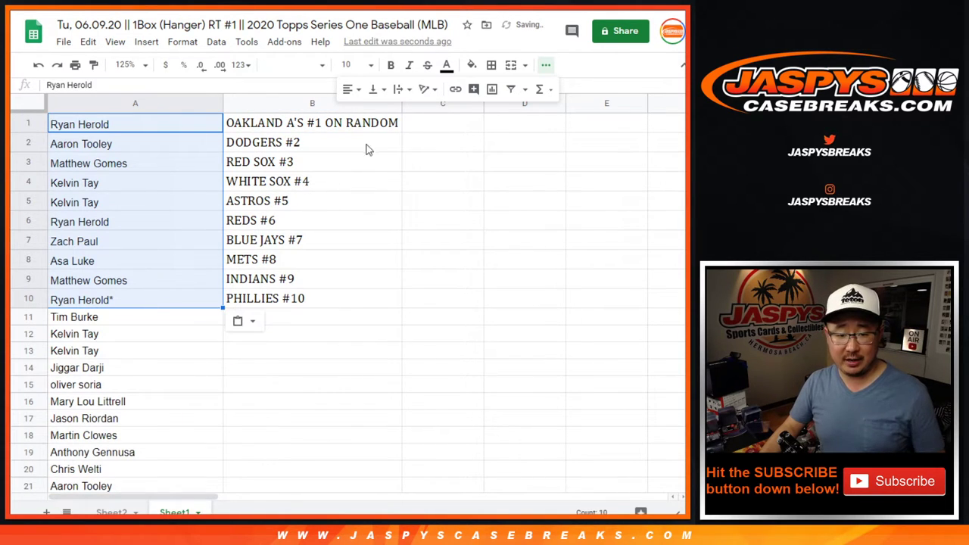
pyautogui.doubleClick(172, 125)
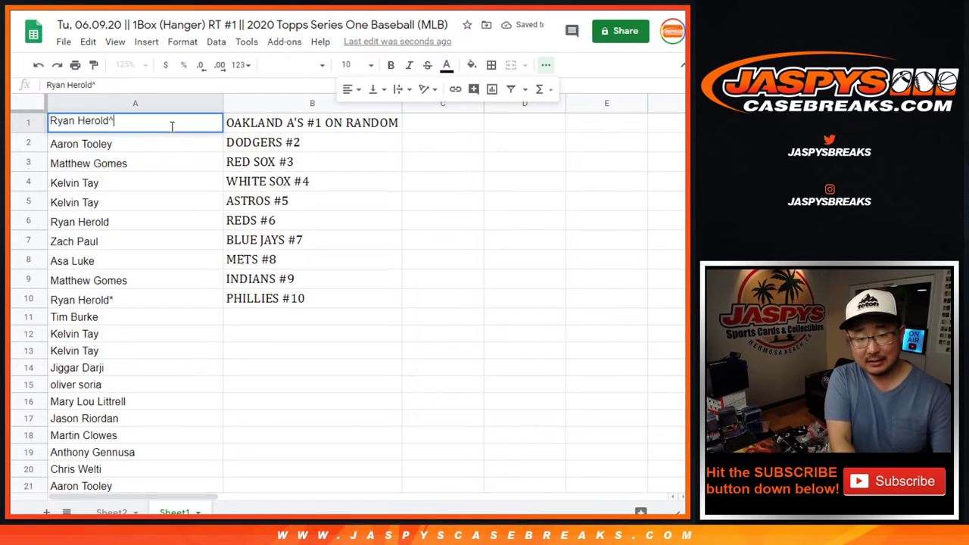
pyautogui.press('Return')
pyautogui.press('Return')
pyautogui.press('Return')
pyautogui.press('Return')
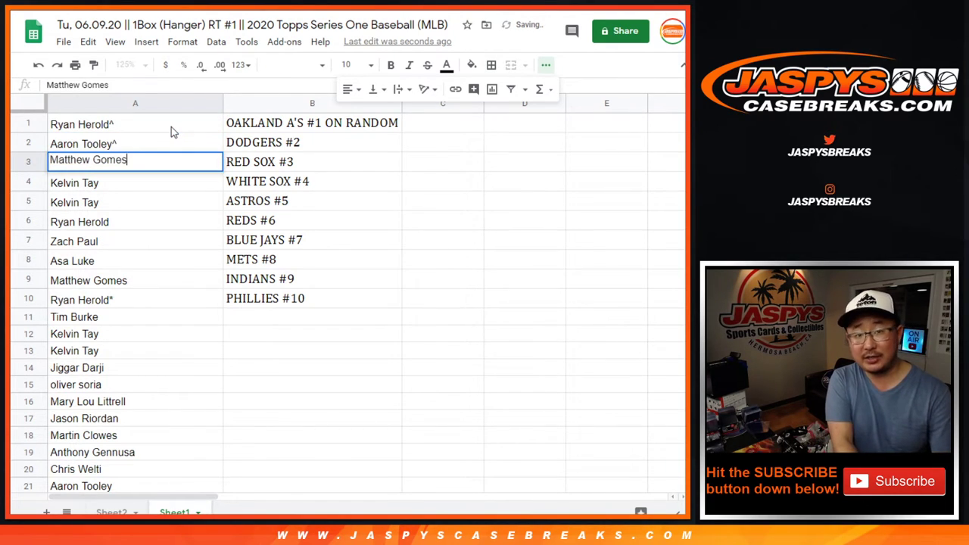
pyautogui.write('^')
pyautogui.press('Return')
pyautogui.press('Return')
pyautogui.write('^')
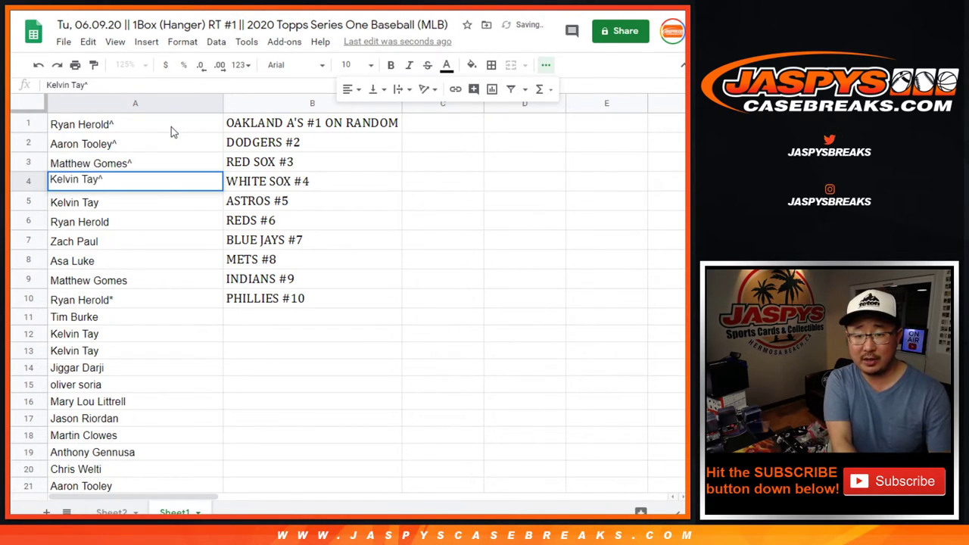
pyautogui.press('Return')
pyautogui.press('Return')
pyautogui.write('^')
pyautogui.press('Return')
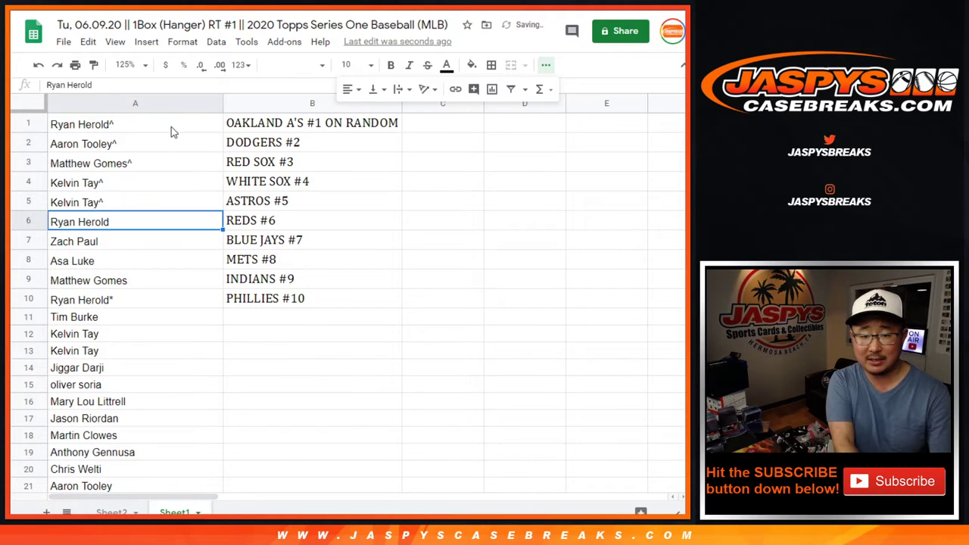
pyautogui.press('Return')
pyautogui.write('^')
pyautogui.press('Return')
pyautogui.press('Return')
pyautogui.write('^')
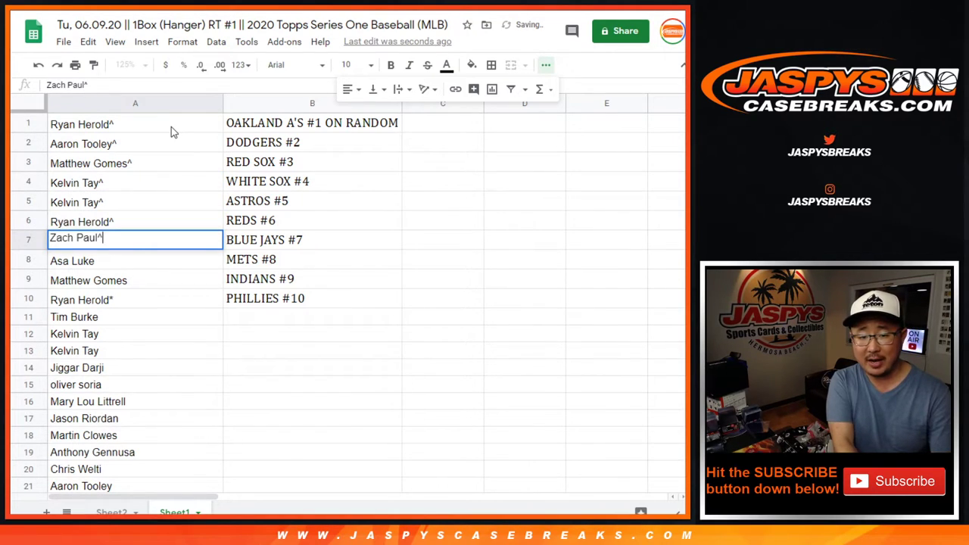
pyautogui.press('Return')
pyautogui.press('Return')
pyautogui.write('^')
pyautogui.press('Return')
pyautogui.press('Return')
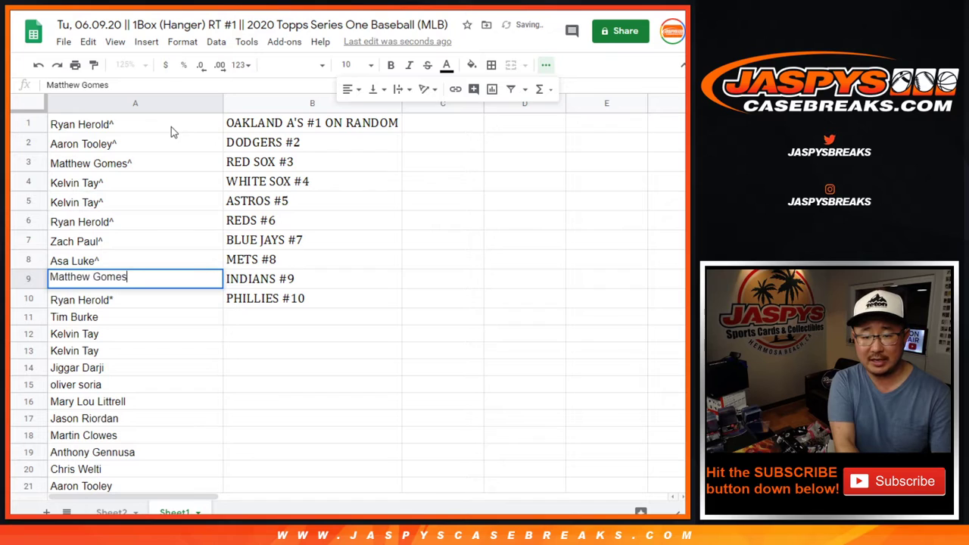
pyautogui.write('^')
pyautogui.press('Return')
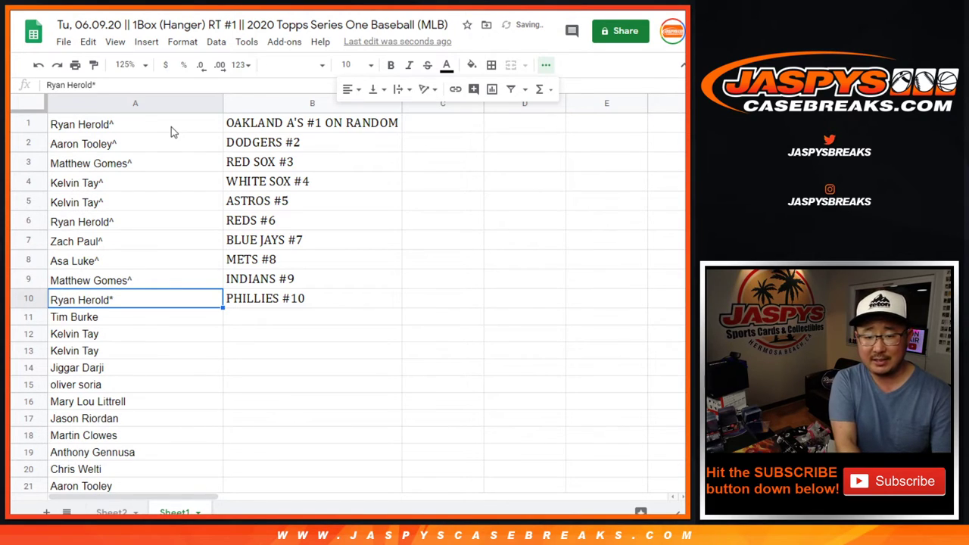
pyautogui.press('Return')
pyautogui.write('^')
pyautogui.press('Return')
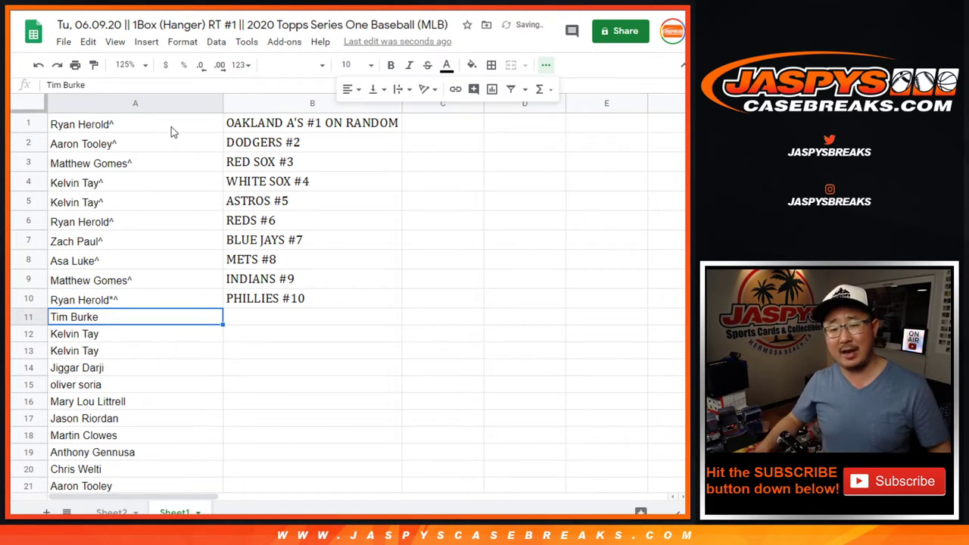
pyautogui.scroll(-5, 286, 304)
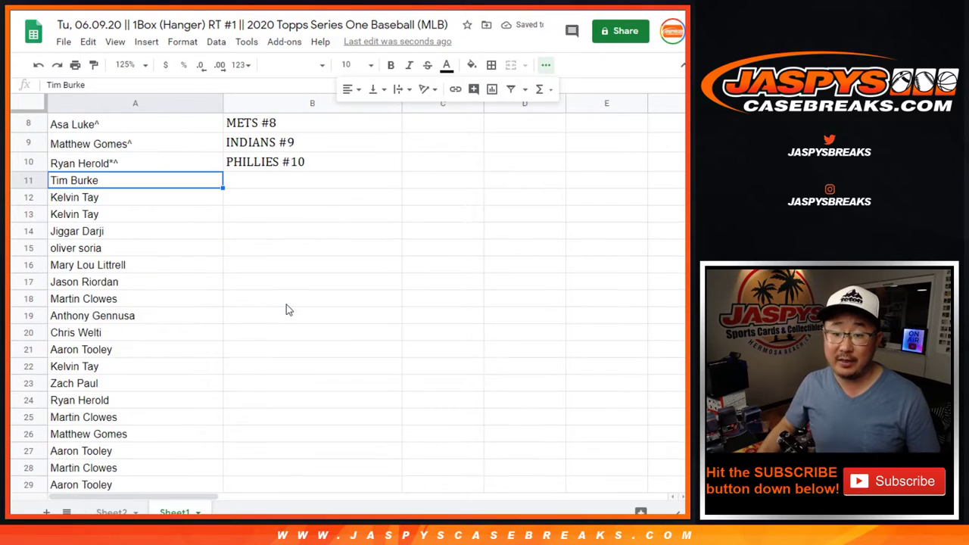
pyautogui.scroll(1, 288, 318)
pyautogui.scroll(5, 287, 327)
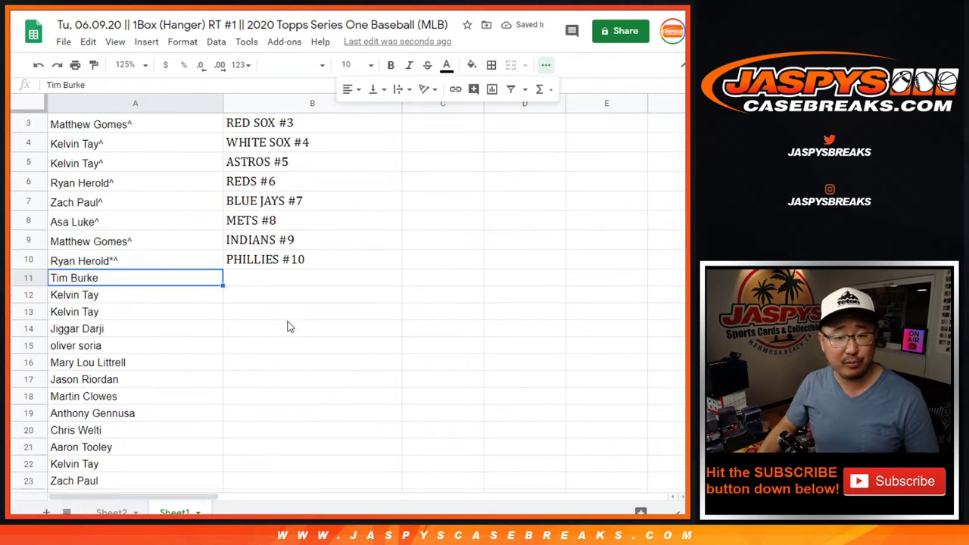